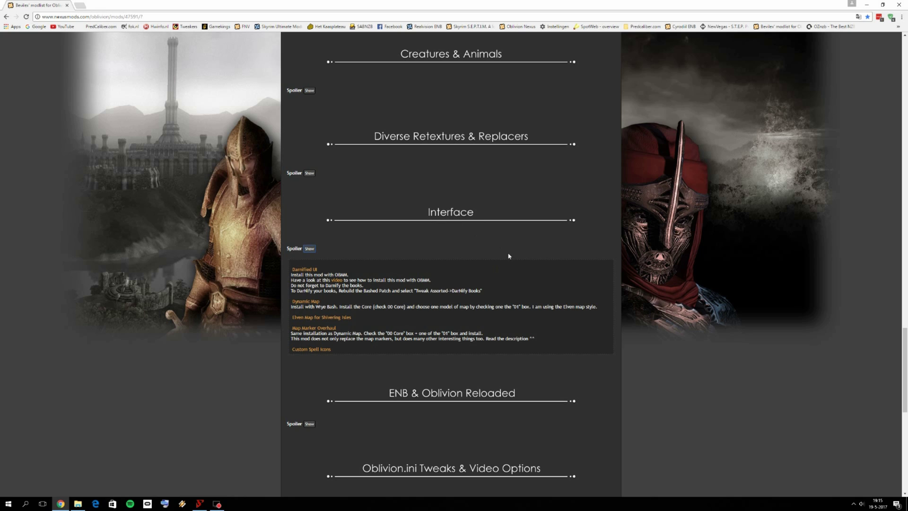
- Open the Darnified UI page from the modlist's Interface section in a new tab and review its files alongside the modlist's installation notes
{"action": "scroll", "coordinate": [525, 243], "scroll_direction": "down", "scroll_amount": 3}
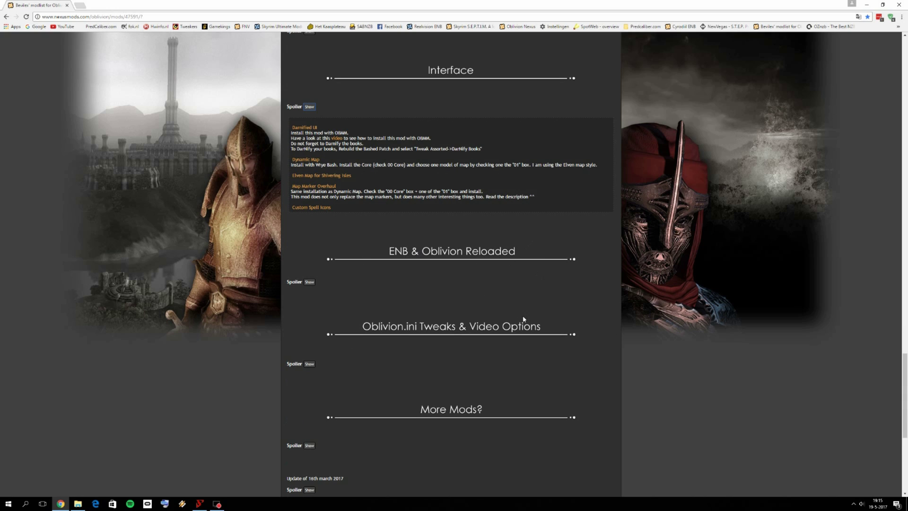
{"action": "scroll", "coordinate": [486, 325], "scroll_direction": "up", "scroll_amount": 2}
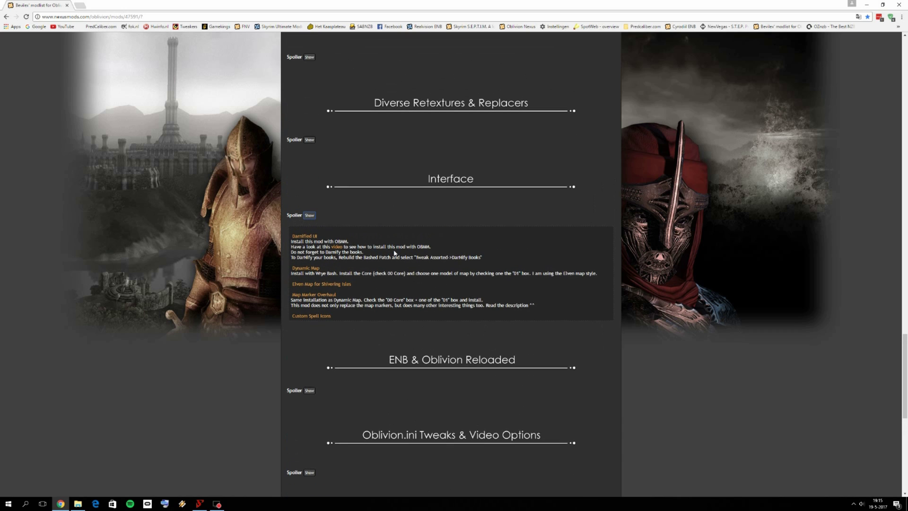
{"action": "scroll", "coordinate": [375, 251], "scroll_direction": "up", "scroll_amount": 1}
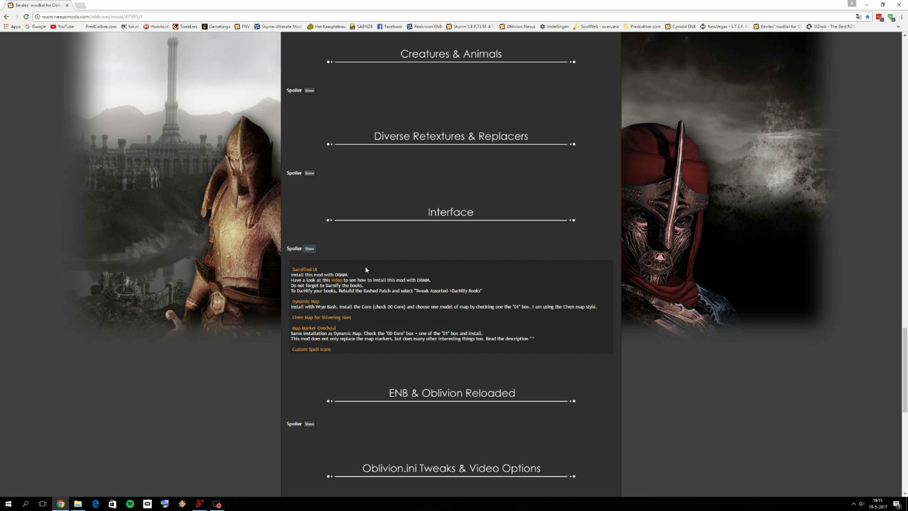
{"action": "right_click", "coordinate": [299, 269]}
{"action": "left_click", "coordinate": [321, 274]}
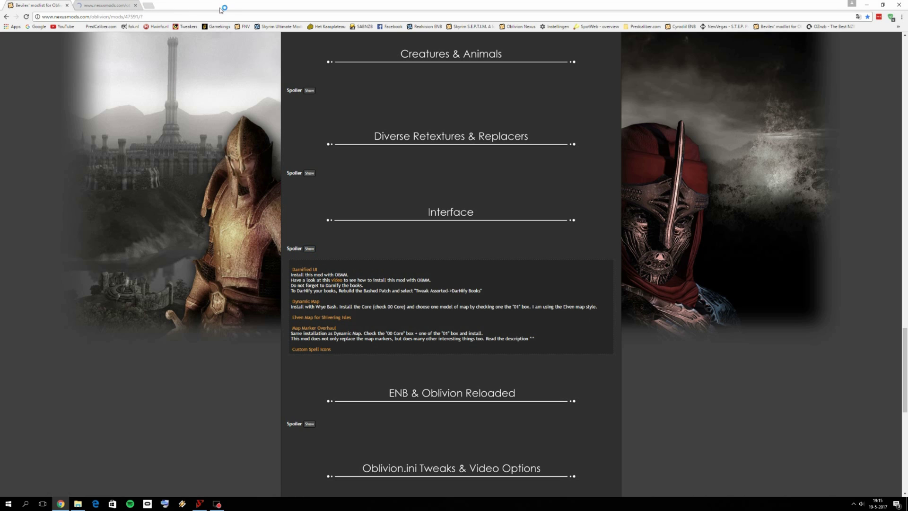
{"action": "left_click", "coordinate": [107, 5]}
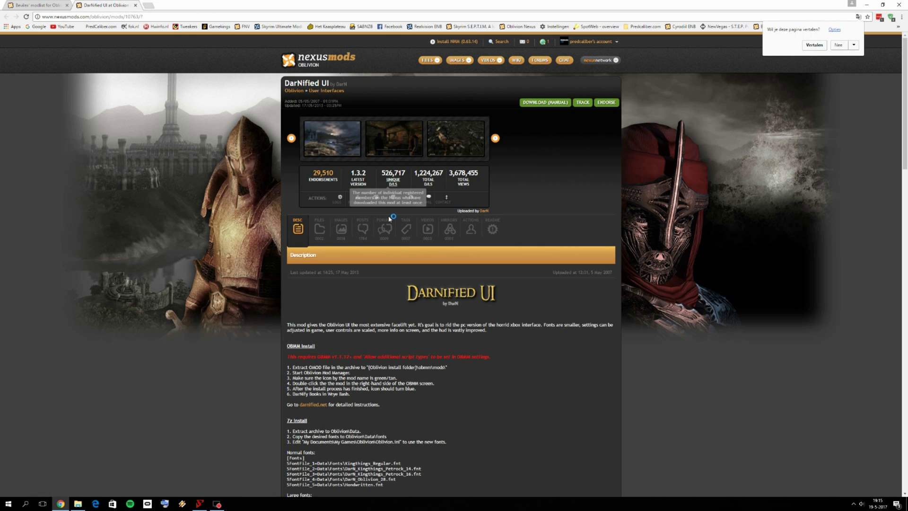
{"action": "left_click", "coordinate": [319, 229]}
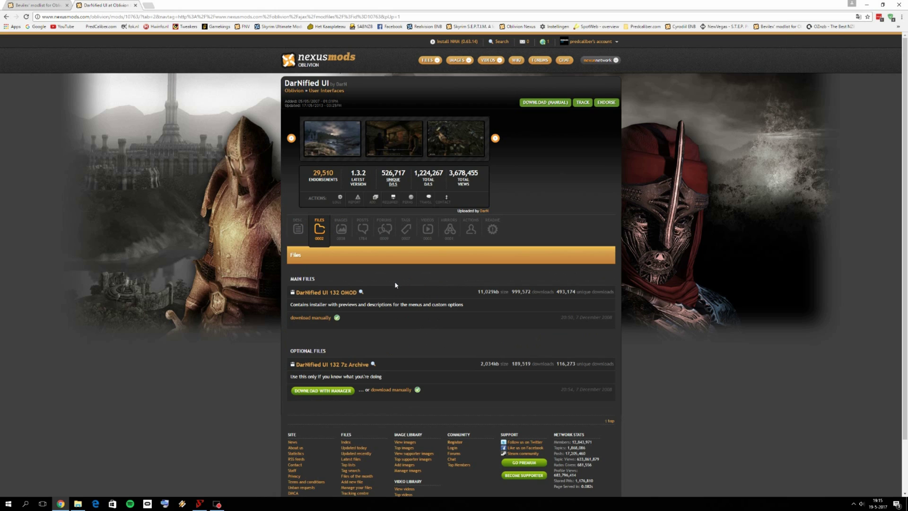
{"action": "left_click", "coordinate": [38, 5]}
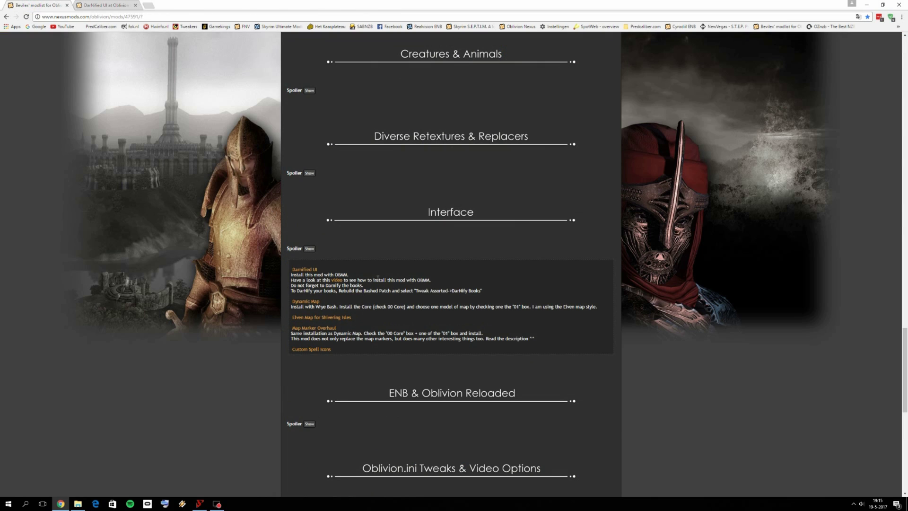
{"action": "left_click", "coordinate": [87, 5]}
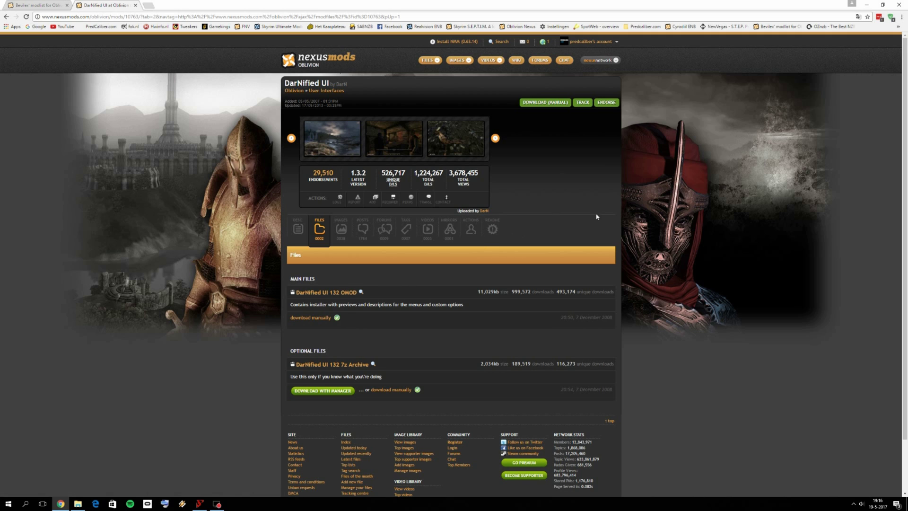
- Launch Oblivion Mod Manager from the desktop and move its window clear of the screen's edge
{"action": "left_click", "coordinate": [906, 504]}
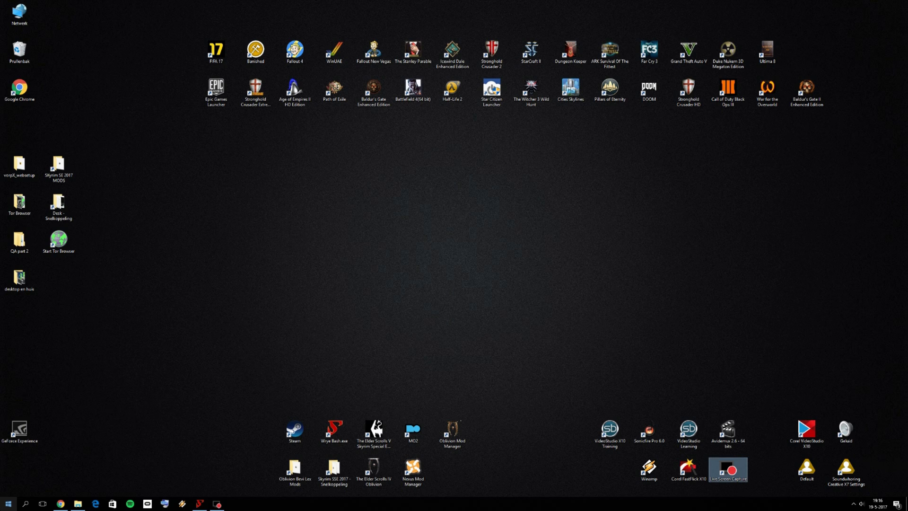
{"action": "left_click", "coordinate": [9, 504]}
{"action": "type", "text": "ob"}
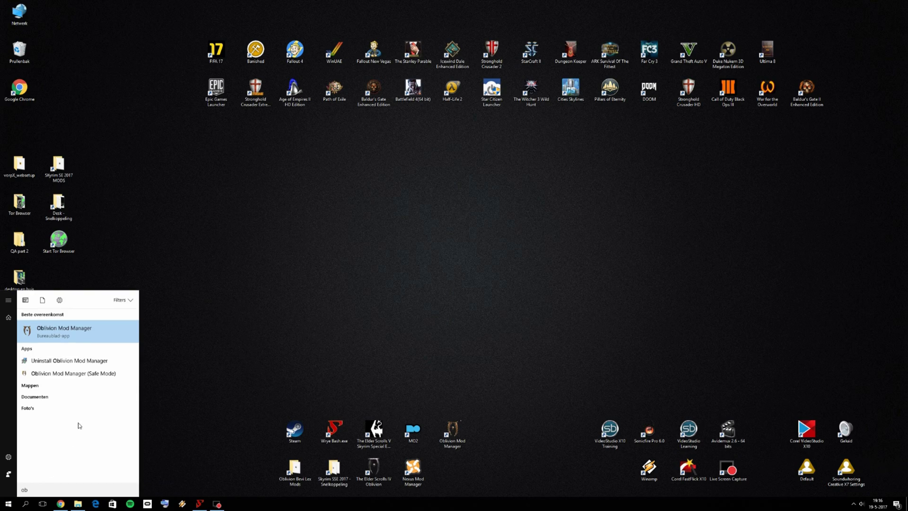
{"action": "left_click", "coordinate": [70, 333]}
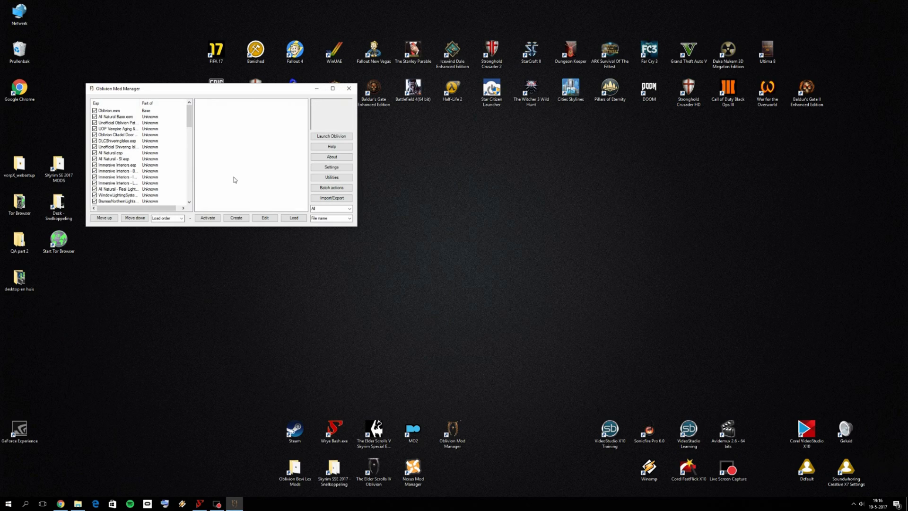
{"action": "left_click_drag", "start_coordinate": [223, 92], "coordinate": [513, 115]}
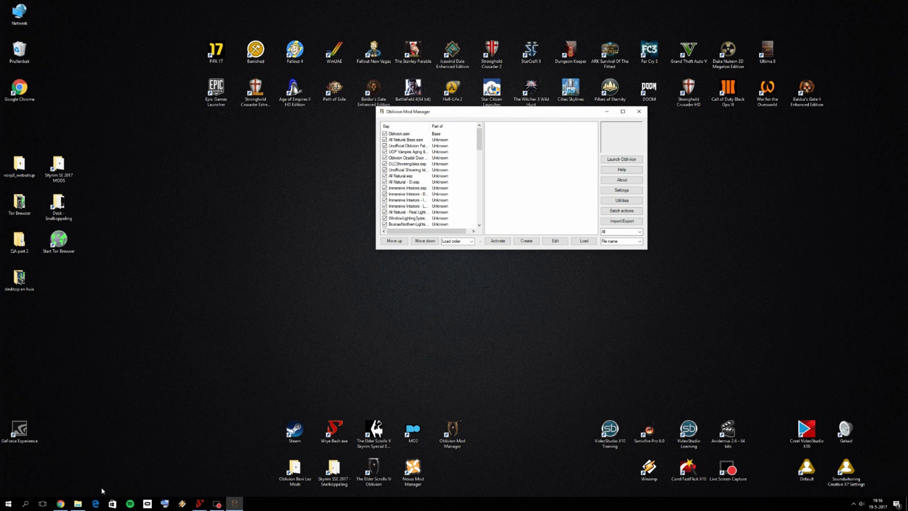
- Open the "11 UI and all" folder in File Explorer and try to add the DarNified UI 132 OMOD zip to Oblivion Mod Manager
{"action": "left_click", "coordinate": [78, 504]}
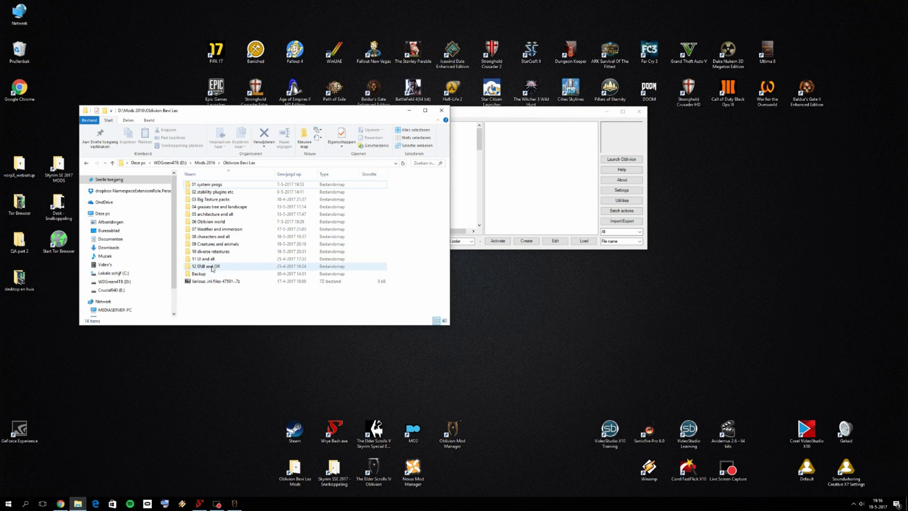
{"action": "double_click", "coordinate": [210, 259]}
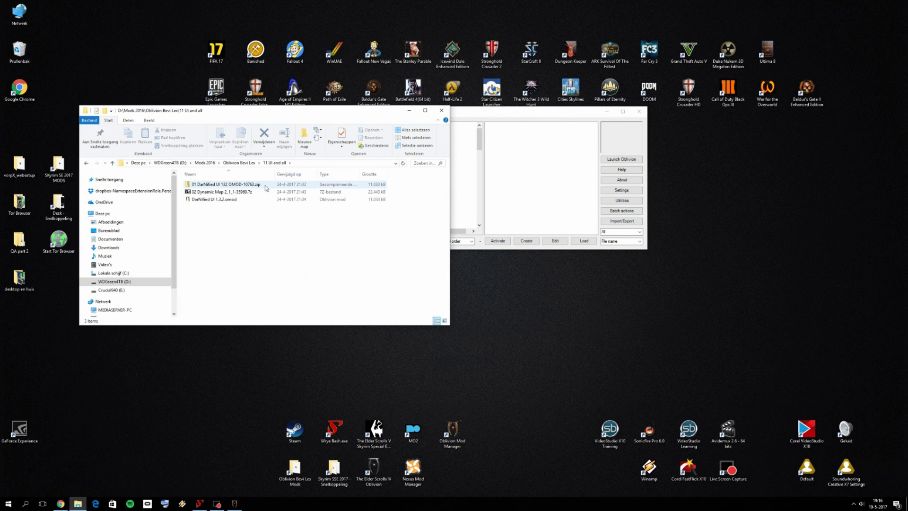
{"action": "left_click", "coordinate": [521, 120]}
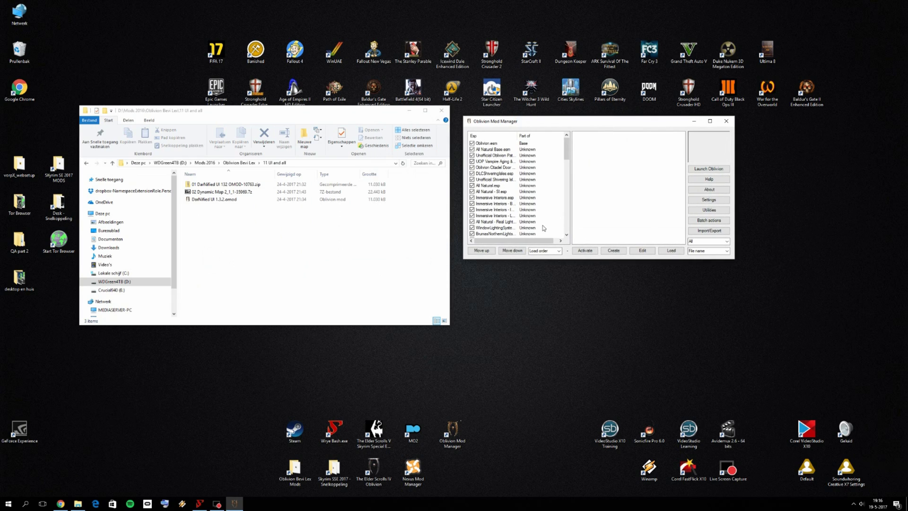
{"action": "left_click_drag", "start_coordinate": [217, 184], "coordinate": [510, 210]}
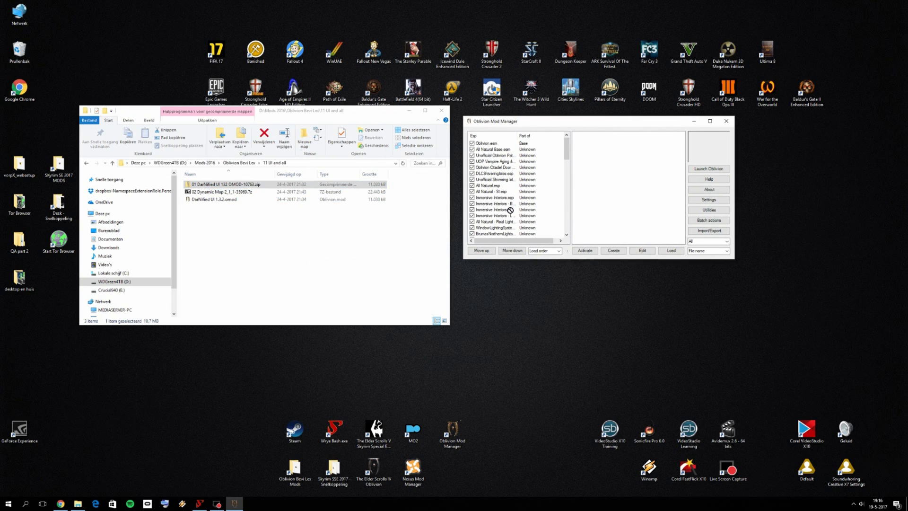
- Load DarNified UI 1.3.2.omod from the "11 UI and all" folder into Oblivion Mod Manager
{"action": "left_click", "coordinate": [670, 250]}
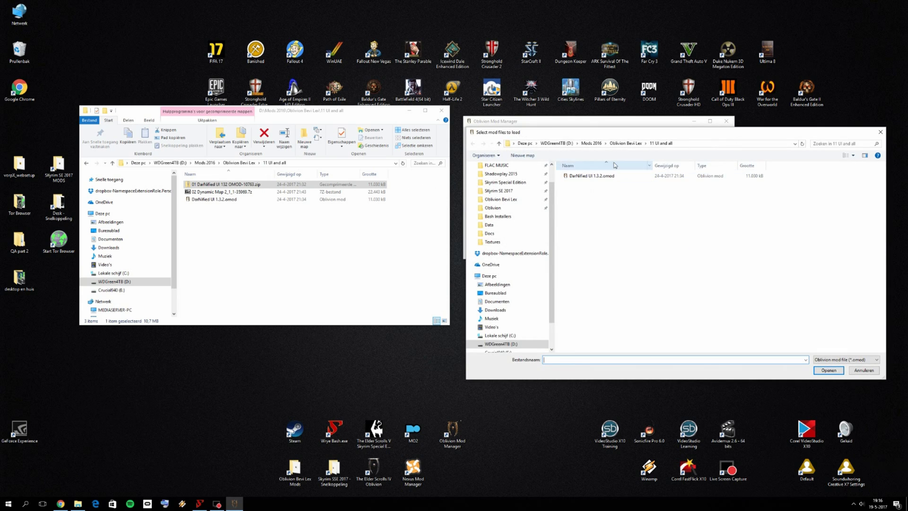
{"action": "left_click", "coordinate": [625, 143]}
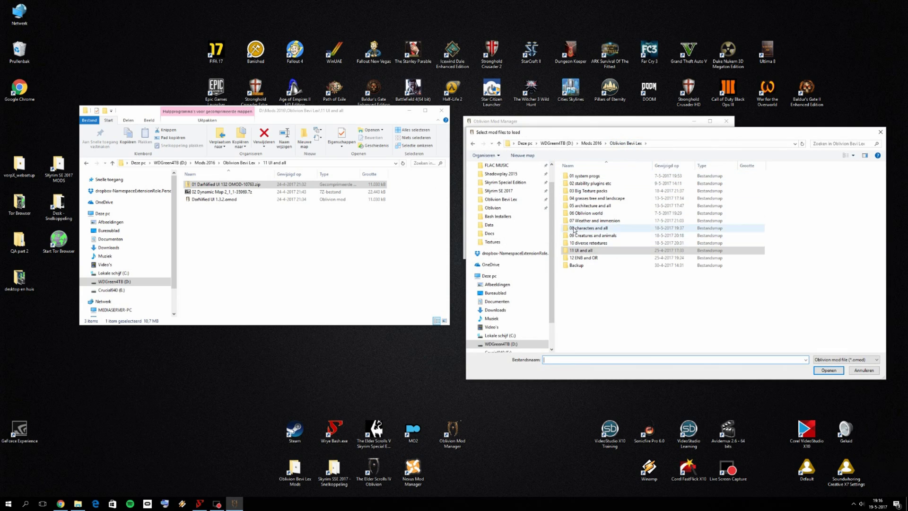
{"action": "left_click", "coordinate": [586, 251]}
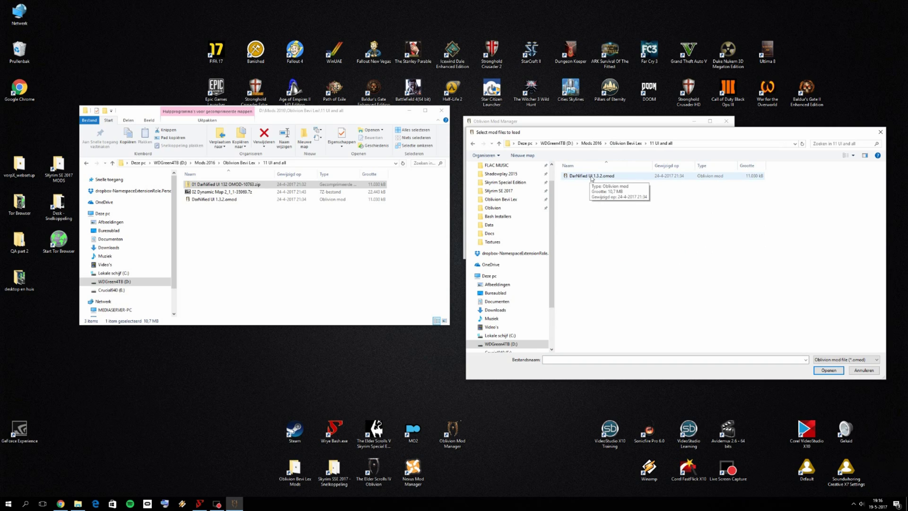
{"action": "double_click", "coordinate": [592, 176]}
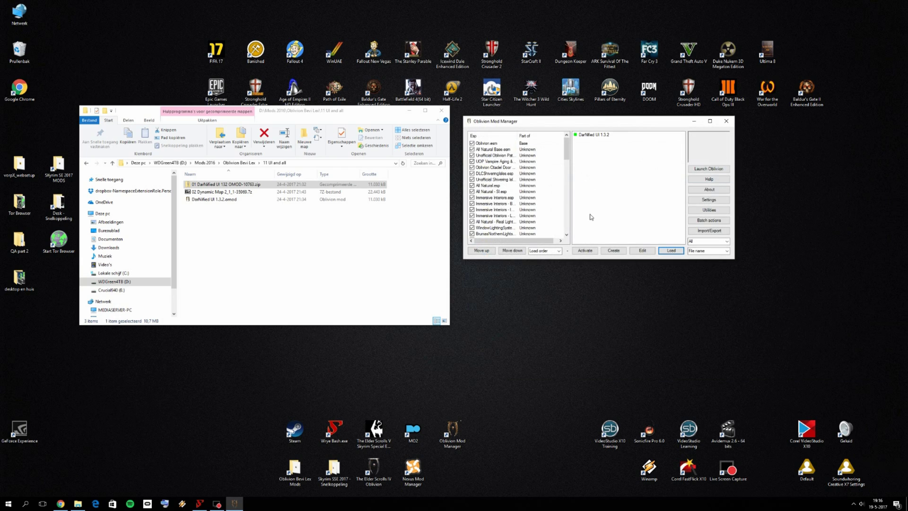
- Activate the DarNified UI 1.3.2 mod and choose Install Everything as the installation method
{"action": "left_click", "coordinate": [594, 137]}
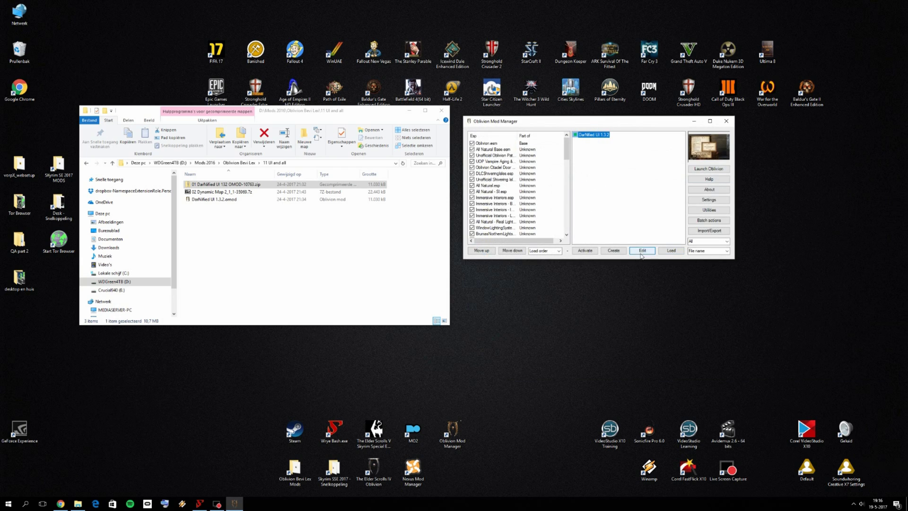
{"action": "left_click", "coordinate": [586, 250]}
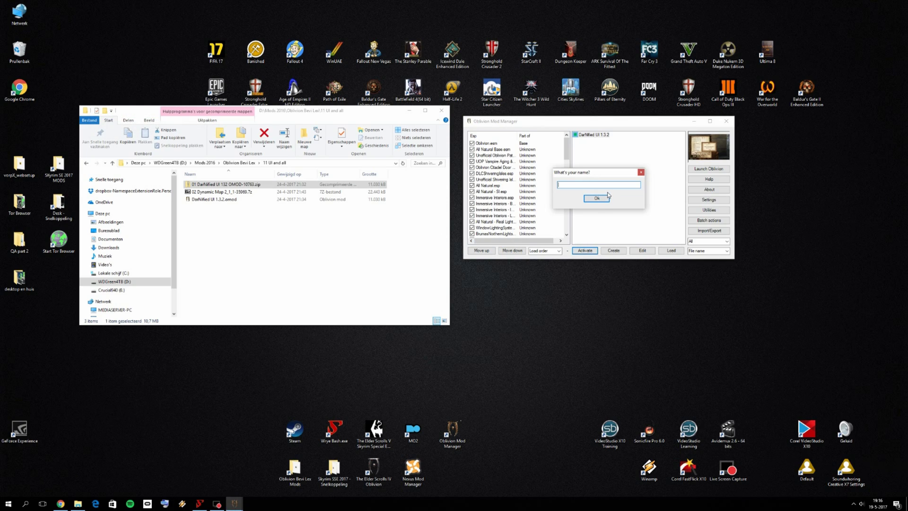
{"action": "left_click", "coordinate": [607, 198]}
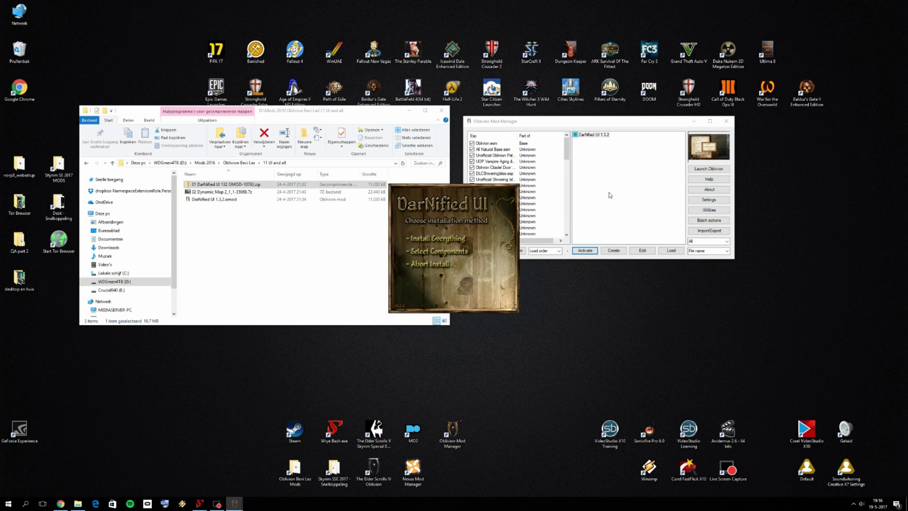
{"action": "left_click", "coordinate": [455, 237]}
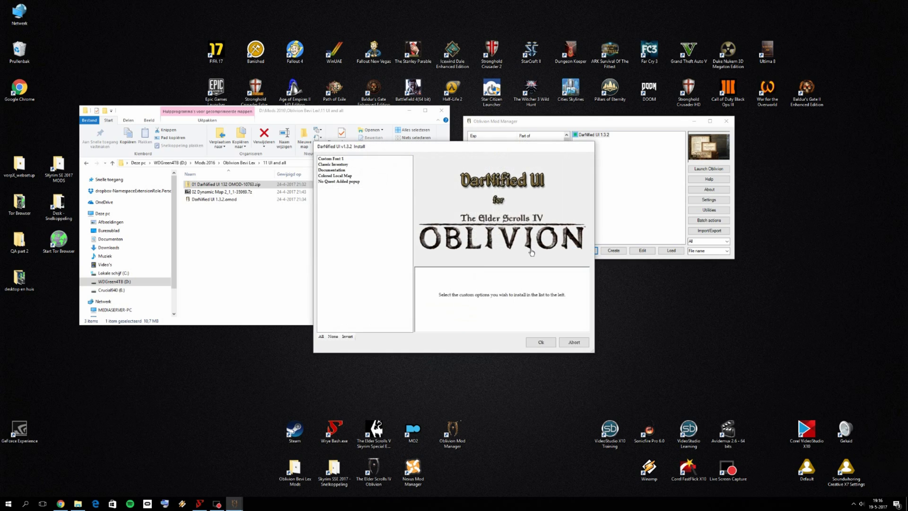
- Include the Custom Font 1 option in the DarNified UI installation
{"action": "left_click", "coordinate": [355, 159]}
{"action": "left_click", "coordinate": [540, 341]}
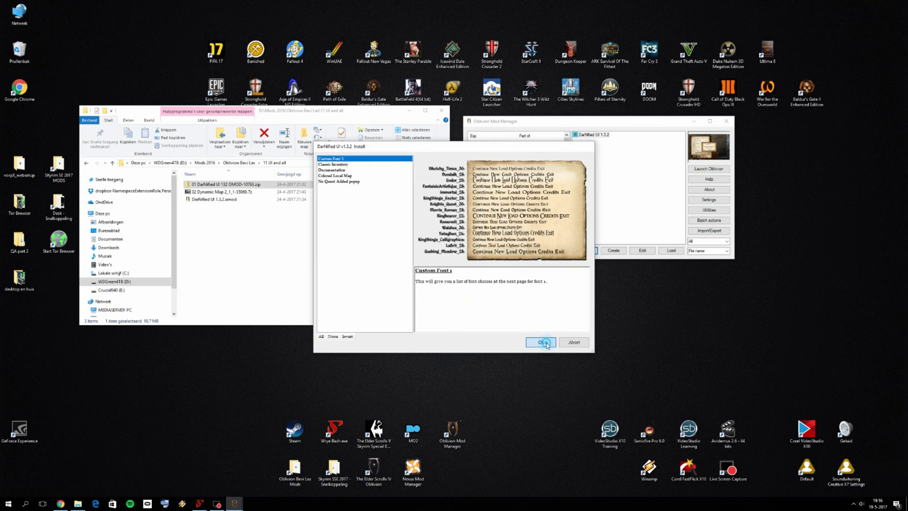
{"action": "left_click", "coordinate": [543, 342]}
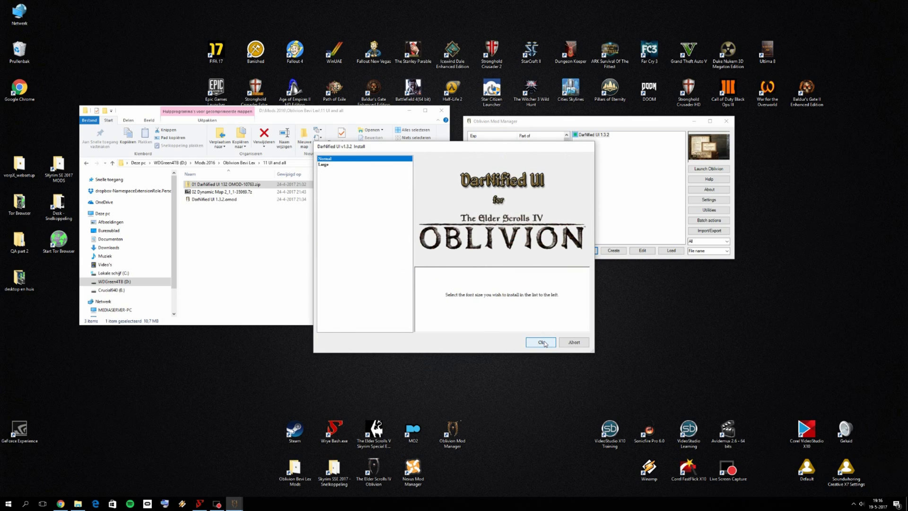
- Compare the Large and Normal font size previews and install the Normal size
{"action": "left_click", "coordinate": [326, 166]}
{"action": "left_click", "coordinate": [336, 159]}
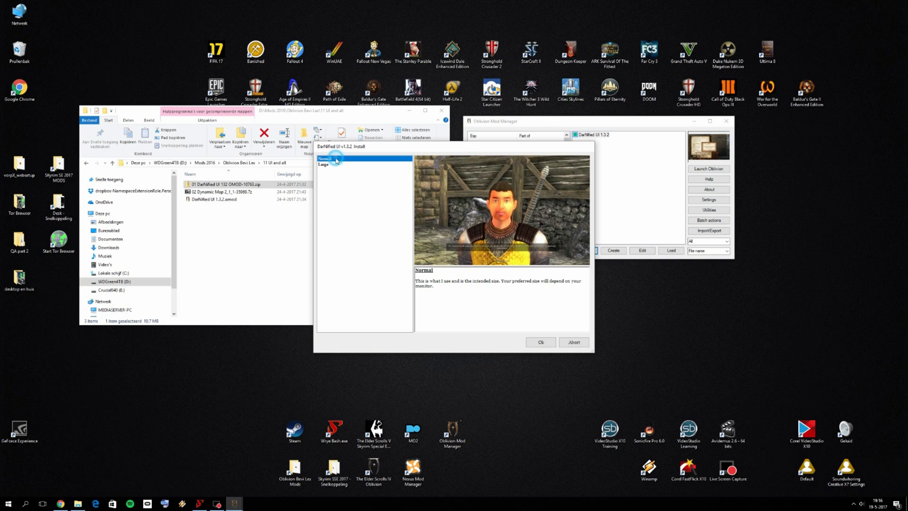
{"action": "left_click", "coordinate": [335, 164]}
{"action": "left_click", "coordinate": [336, 159]}
{"action": "left_click", "coordinate": [540, 341]}
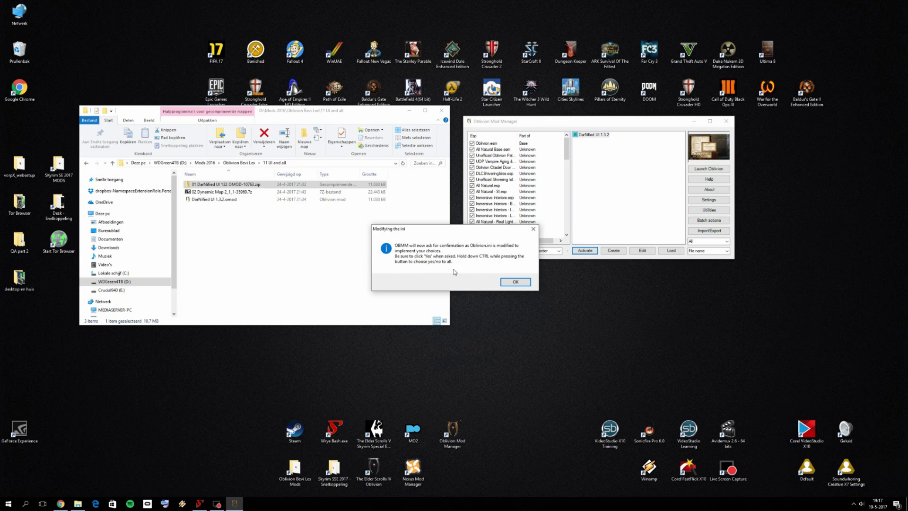
- Allow DarNified UI to edit the font settings in Oblivion.ini, then close Oblivion Mod Manager
{"action": "left_click", "coordinate": [521, 286]}
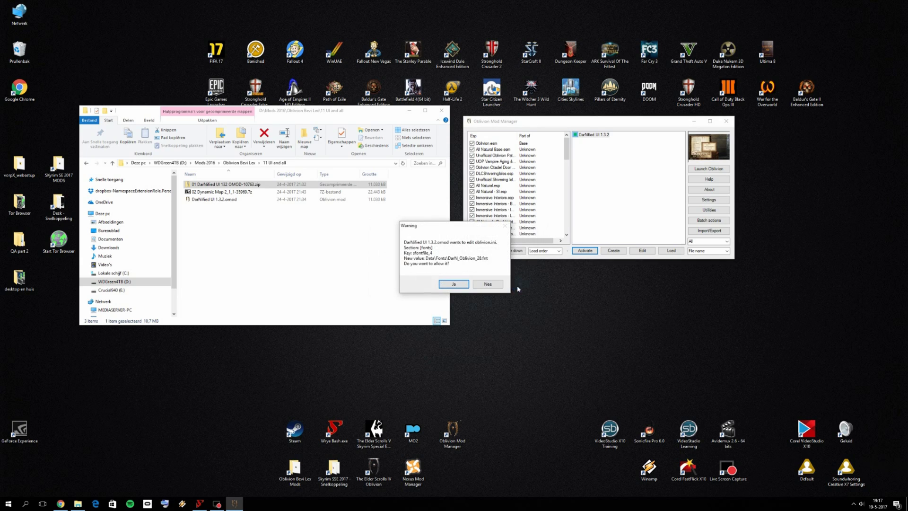
{"action": "left_click", "coordinate": [454, 284]}
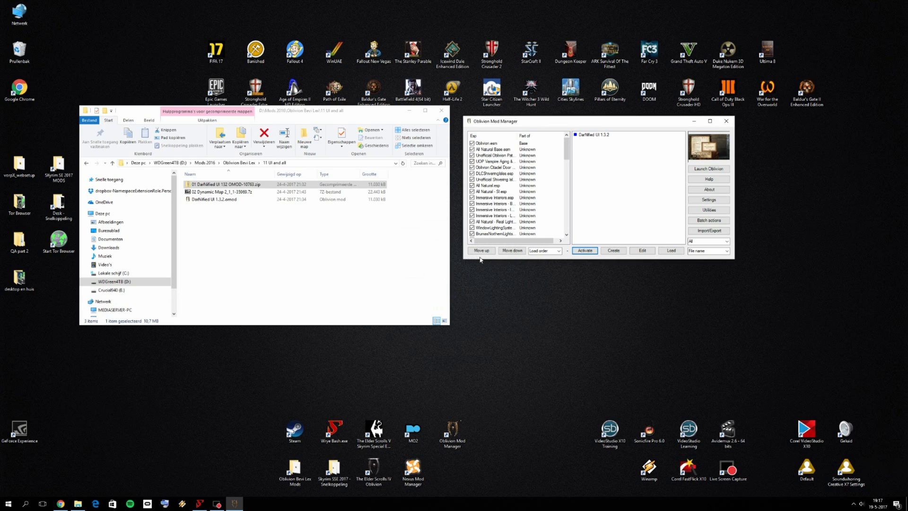
{"action": "left_click", "coordinate": [591, 135]}
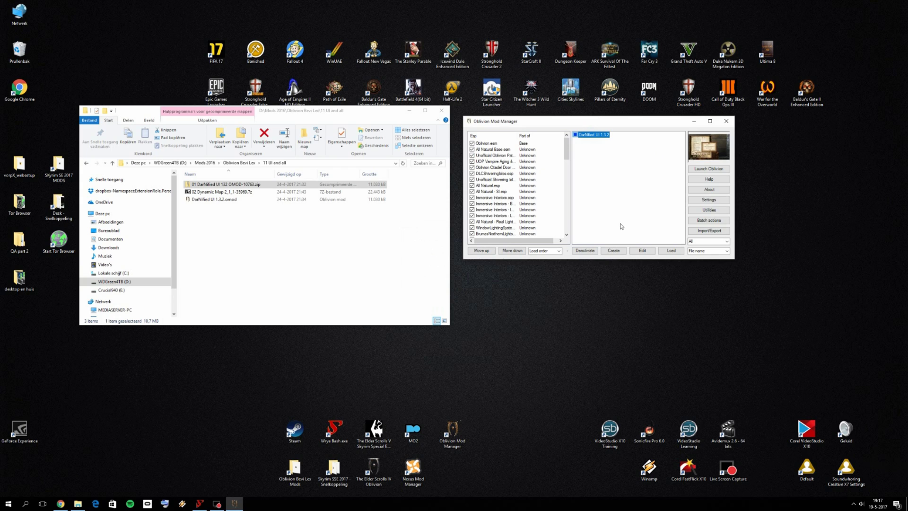
{"action": "left_click", "coordinate": [726, 122]}
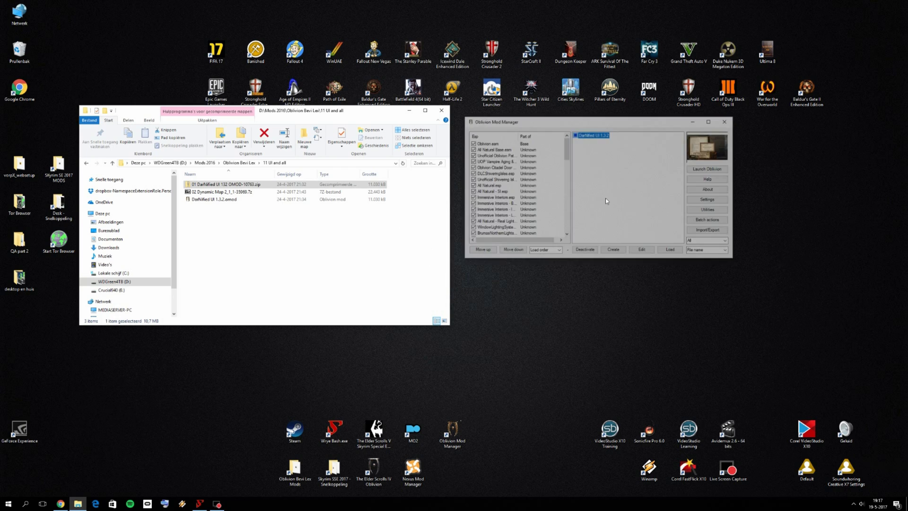
- Switch to Wrye Bash, maximize its window and show the list of installed mod plugins
{"action": "left_click", "coordinate": [200, 504]}
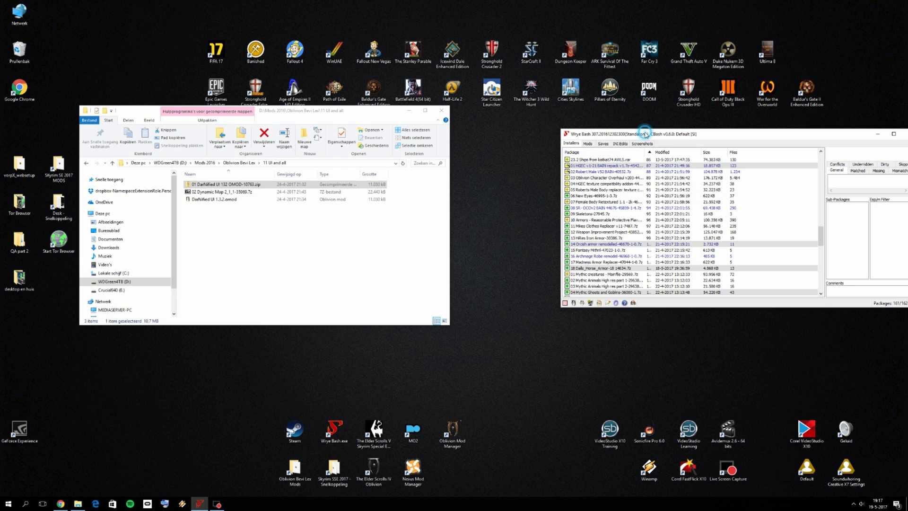
{"action": "double_click", "coordinate": [645, 131]}
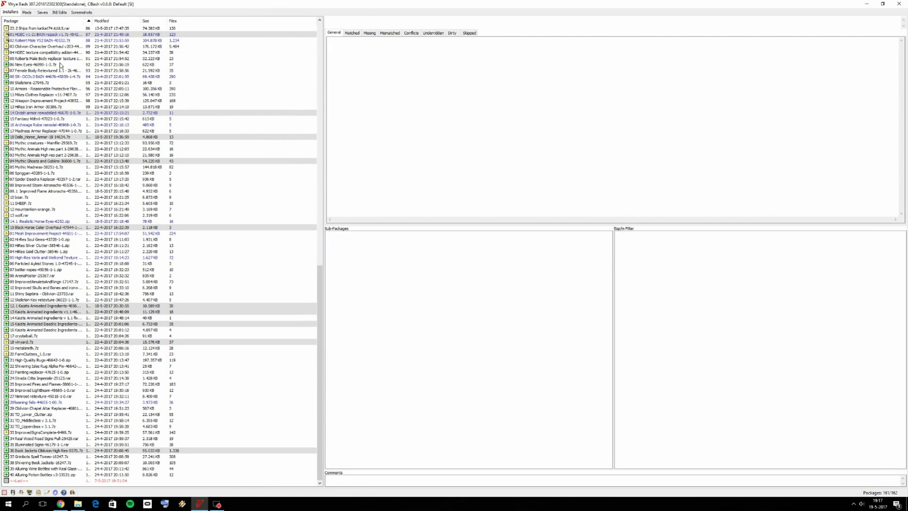
{"action": "left_click", "coordinate": [26, 12]}
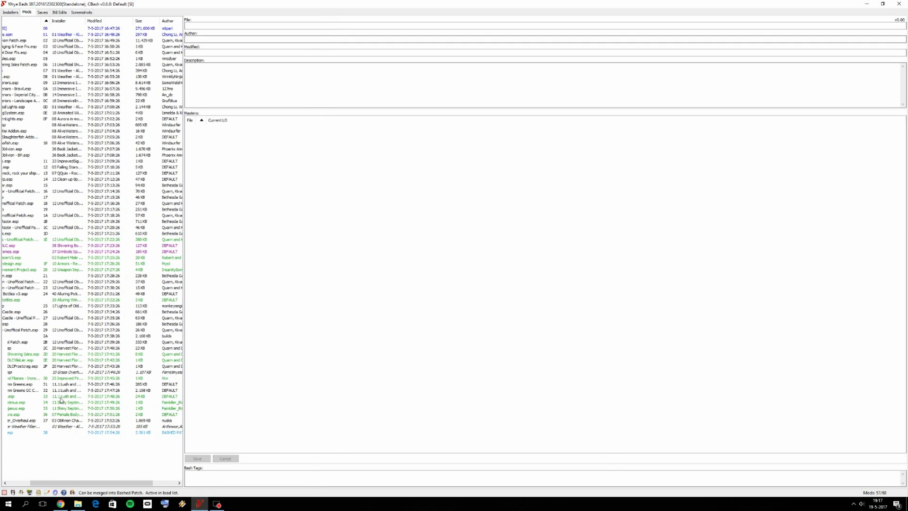
- Start rebuilding Bashed Patch, 0.esp and deactivate all the listed mergeable mods before patching
{"action": "right_click", "coordinate": [29, 434]}
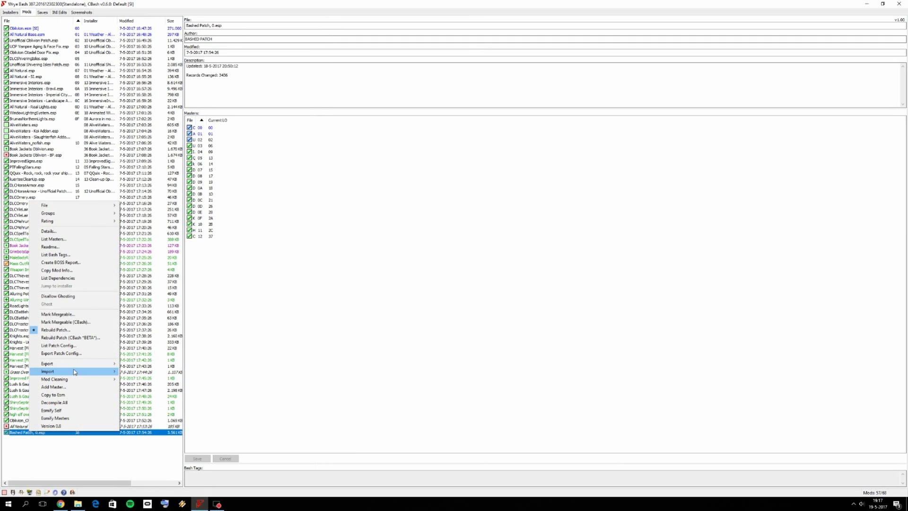
{"action": "left_click", "coordinate": [68, 331]}
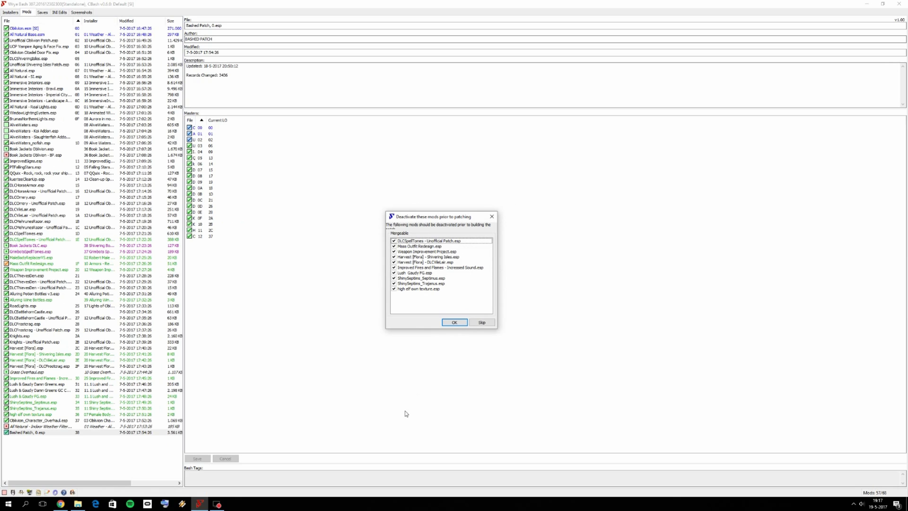
{"action": "left_click", "coordinate": [453, 321]}
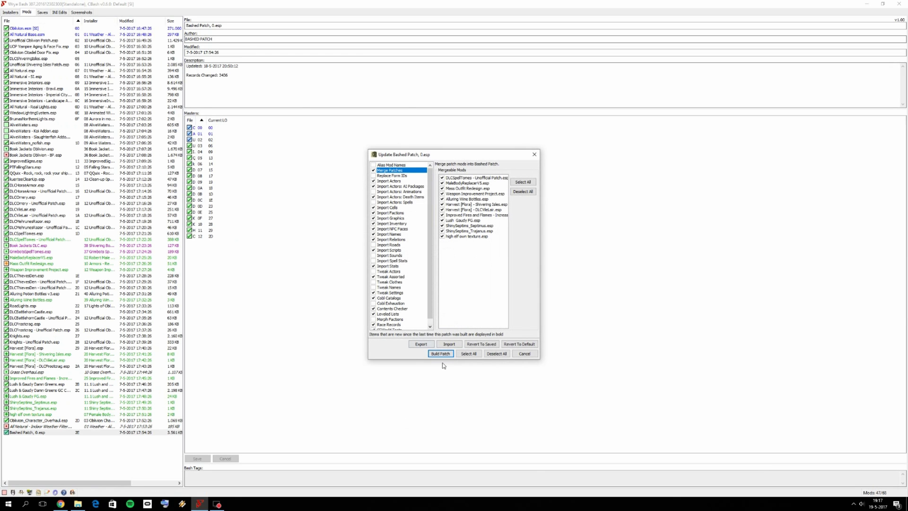
- Switch to the browser to check the modlist's Interface instructions on DarNifying books, and return to Wrye Bash
{"action": "left_click", "coordinate": [60, 504]}
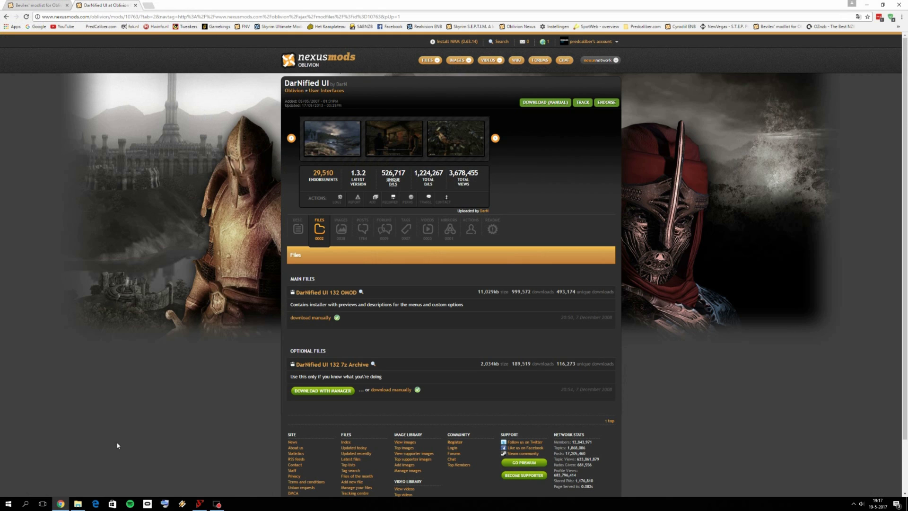
{"action": "left_click", "coordinate": [51, 4]}
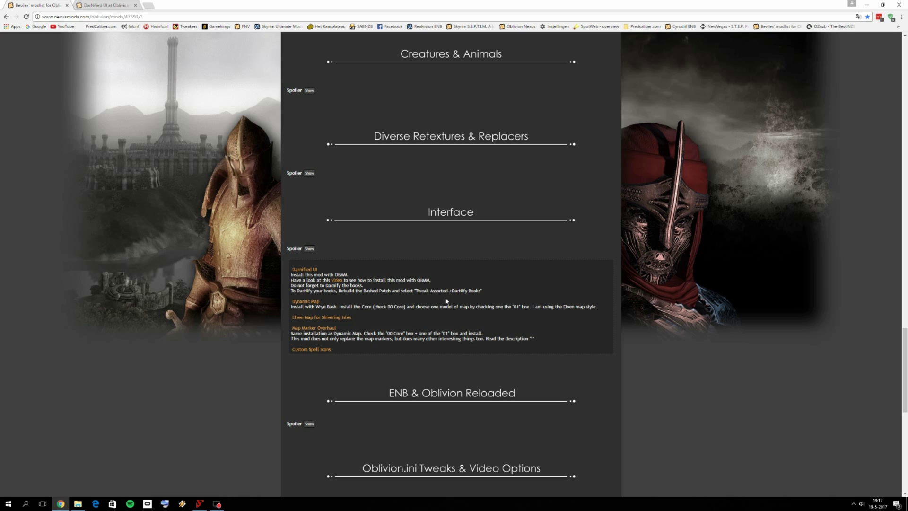
{"action": "left_click", "coordinate": [199, 503]}
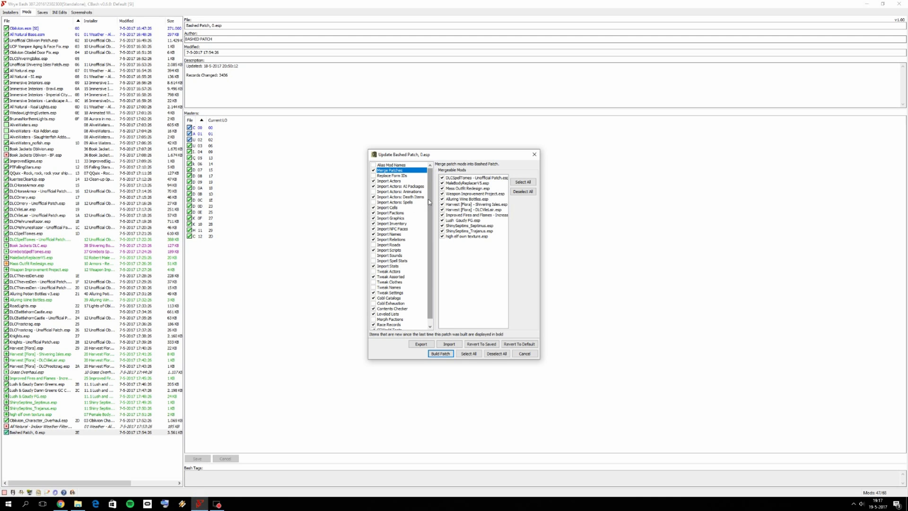
- Enable the DarNified Books tweak under Tweak Assorted, build the Bashed Patch and close its report
{"action": "mouse_move", "coordinate": [428, 202]}
{"action": "left_mouse_down"}
{"action": "mouse_move", "coordinate": [429, 246]}
{"action": "mouse_move", "coordinate": [432, 211]}
{"action": "left_mouse_up"}
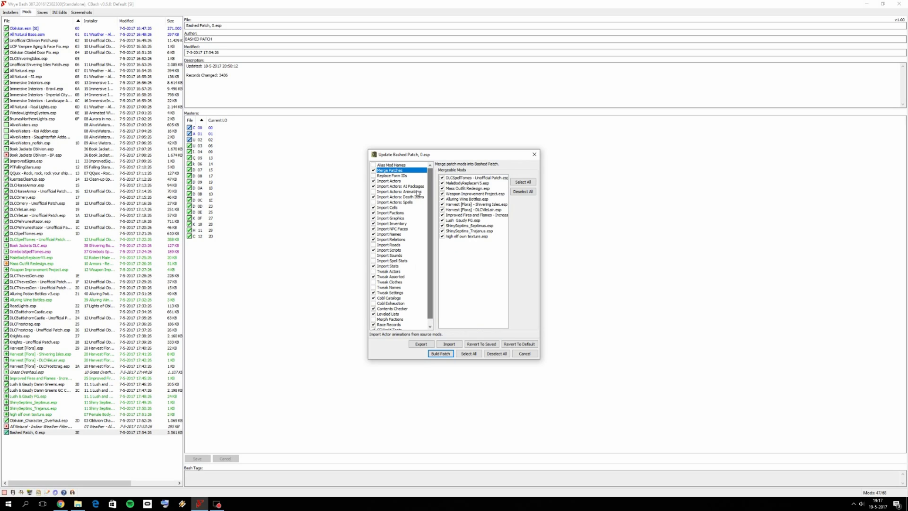
{"action": "left_click", "coordinate": [398, 277]}
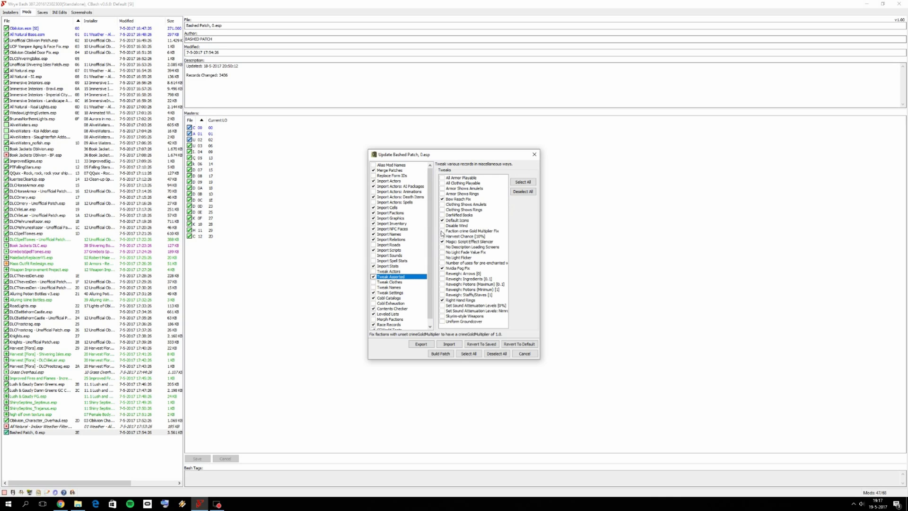
{"action": "left_click", "coordinate": [443, 215]}
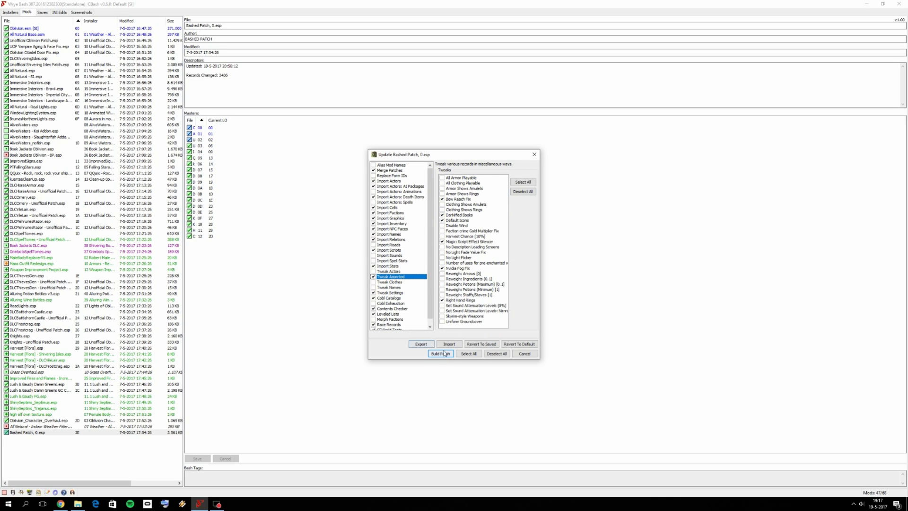
{"action": "left_click", "coordinate": [441, 354]}
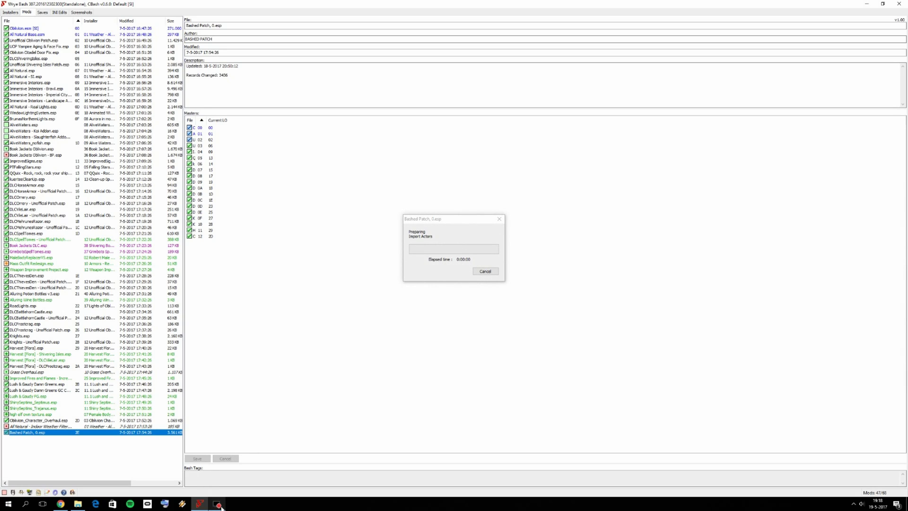
{"action": "left_click", "coordinate": [506, 317]}
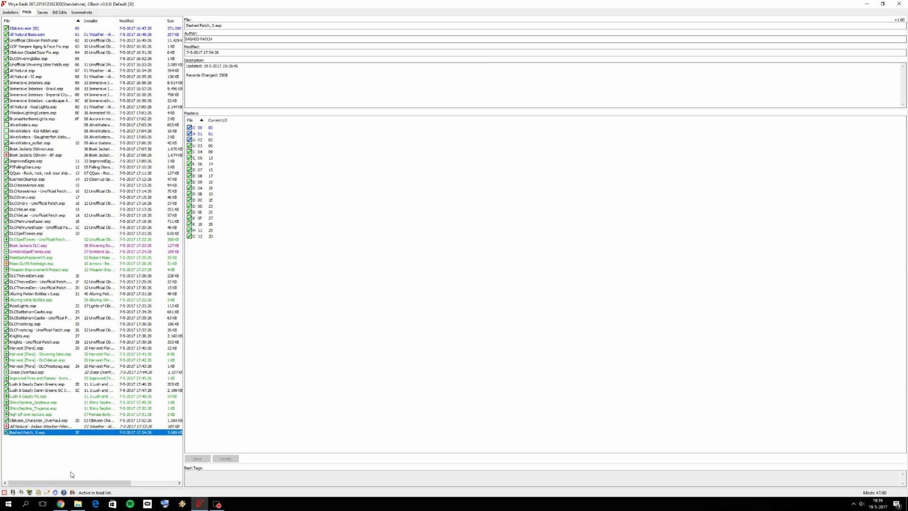
- In the browser, close the DarNified UI page and open the modlist's Dynamic Map page in a new tab, showing its files
{"action": "left_click", "coordinate": [53, 504]}
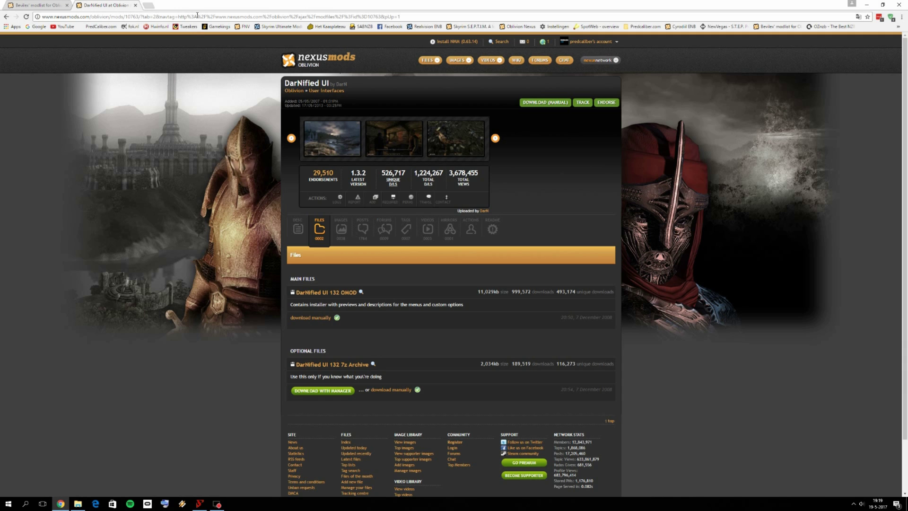
{"action": "left_click", "coordinate": [136, 6]}
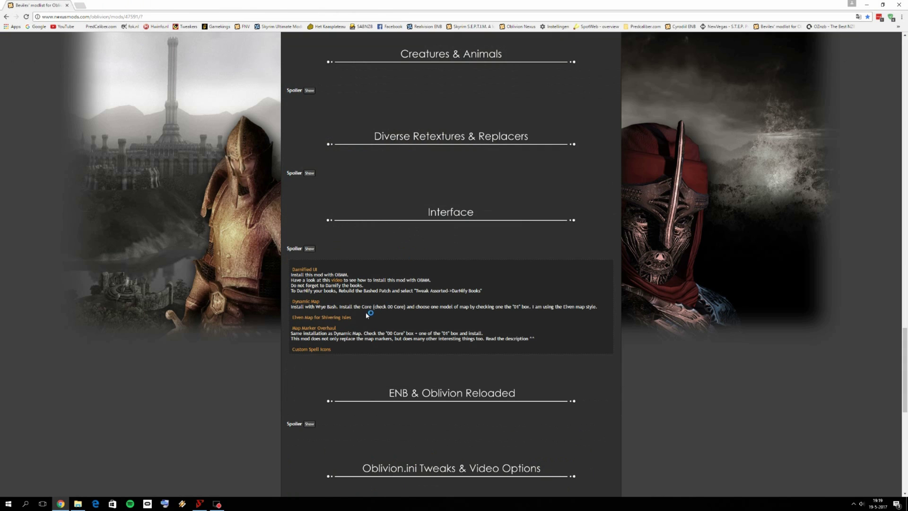
{"action": "right_click", "coordinate": [308, 303]}
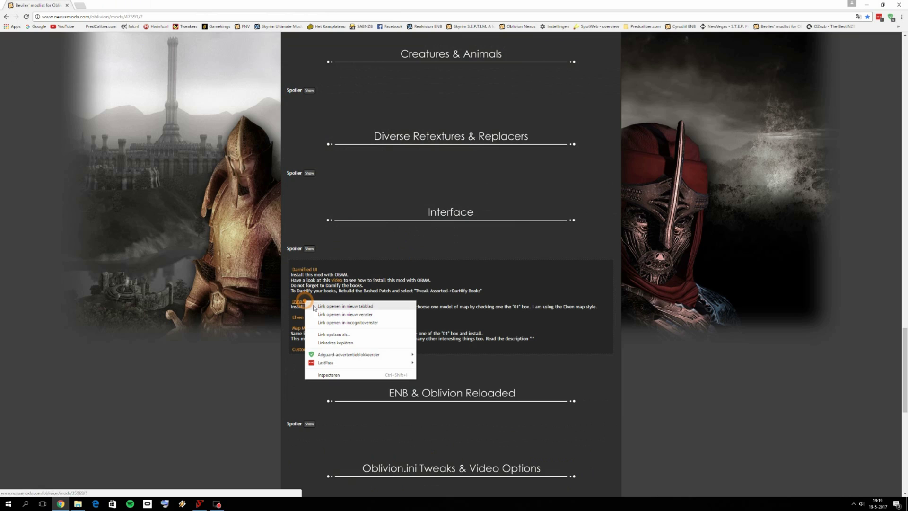
{"action": "left_click", "coordinate": [331, 308]}
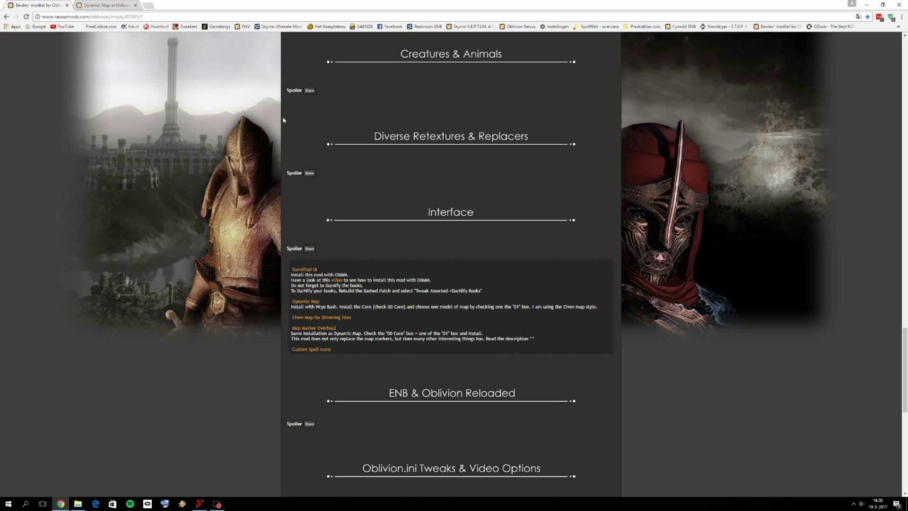
{"action": "left_click", "coordinate": [130, 3]}
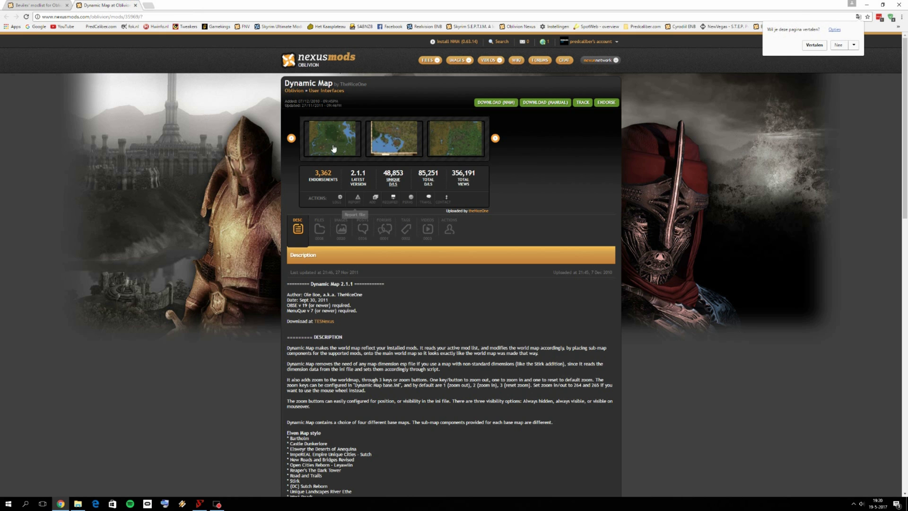
{"action": "left_click", "coordinate": [317, 235]}
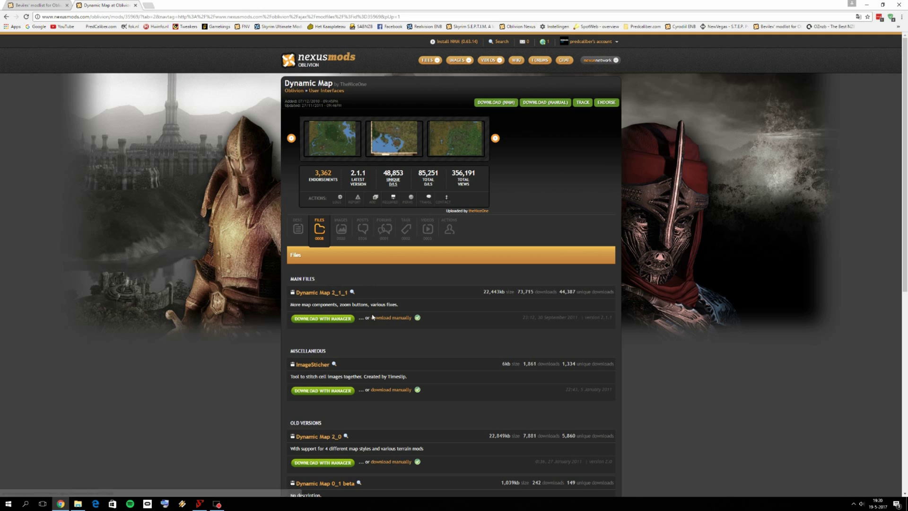
- Shrink Wrye Bash beside the 11 UI and all folder and add the 02 Dynamic Map 2_1_1 archive to its installer packages
{"action": "left_click", "coordinate": [867, 5]}
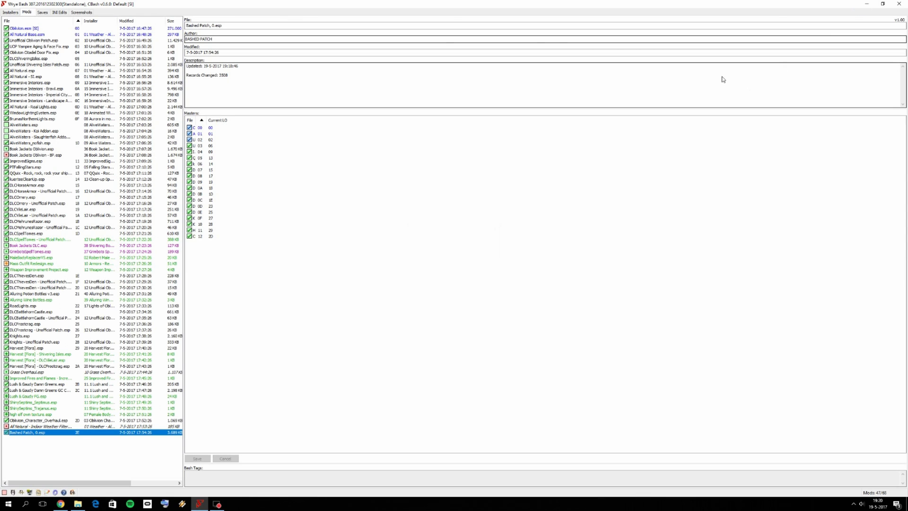
{"action": "double_click", "coordinate": [466, 5]}
{"action": "left_click_drag", "start_coordinate": [241, 192], "coordinate": [517, 252]}
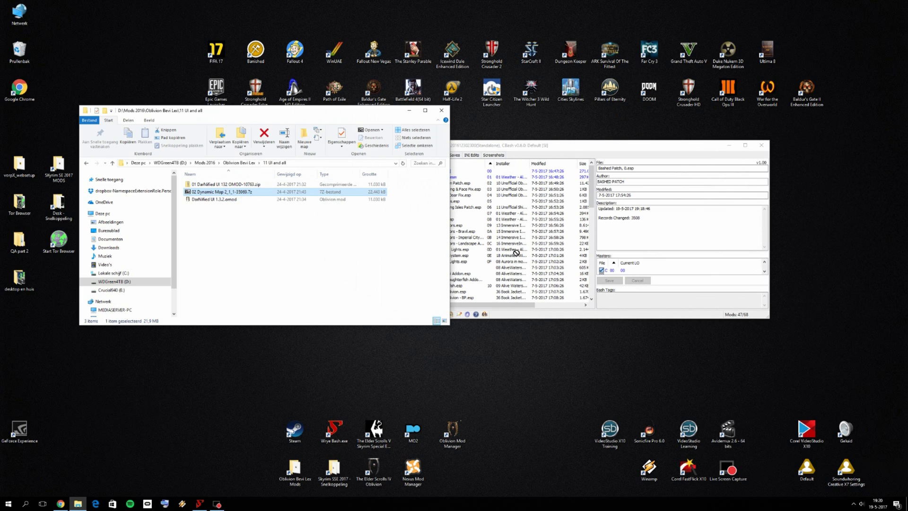
{"action": "left_click", "coordinate": [485, 148]}
{"action": "left_click", "coordinate": [422, 155]}
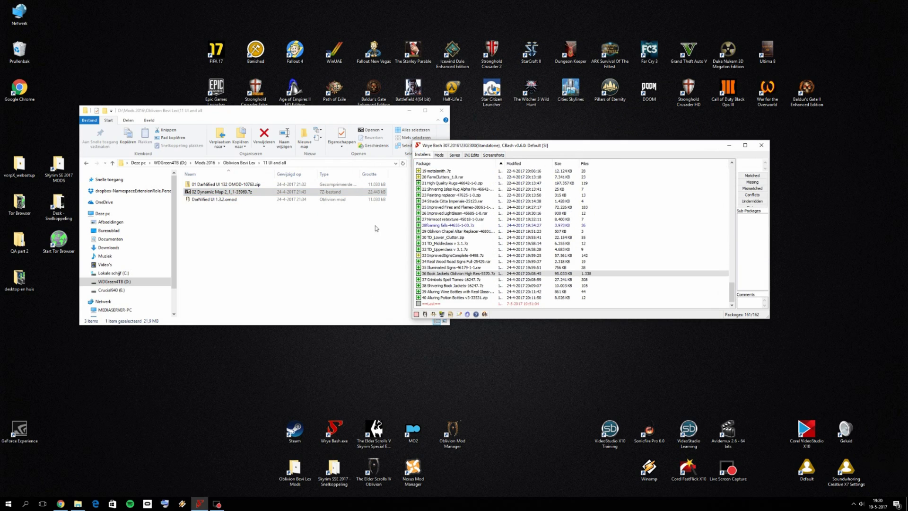
{"action": "left_click_drag", "start_coordinate": [232, 191], "coordinate": [499, 246]}
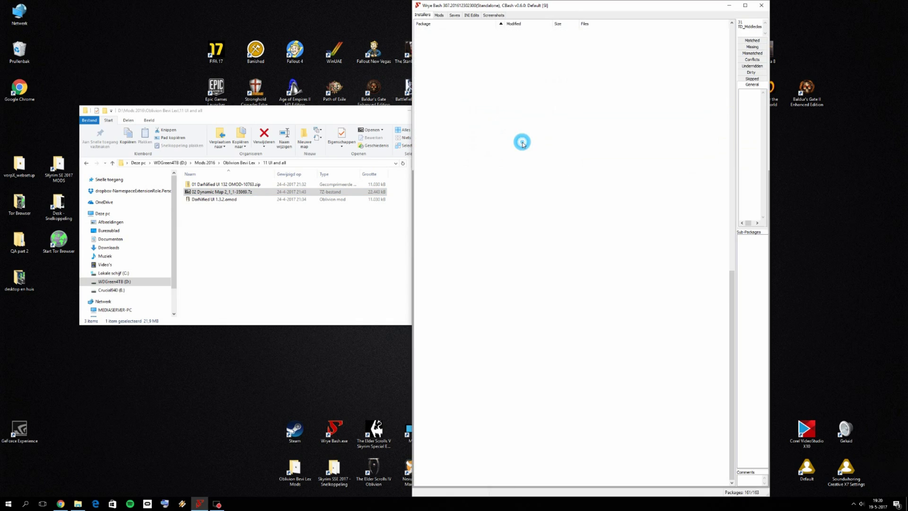
- Install the 02 Dynamic Map package with the 00 Core and 01 Elven Map sub-packages
{"action": "left_click", "coordinate": [745, 6]}
{"action": "left_click", "coordinate": [31, 475]}
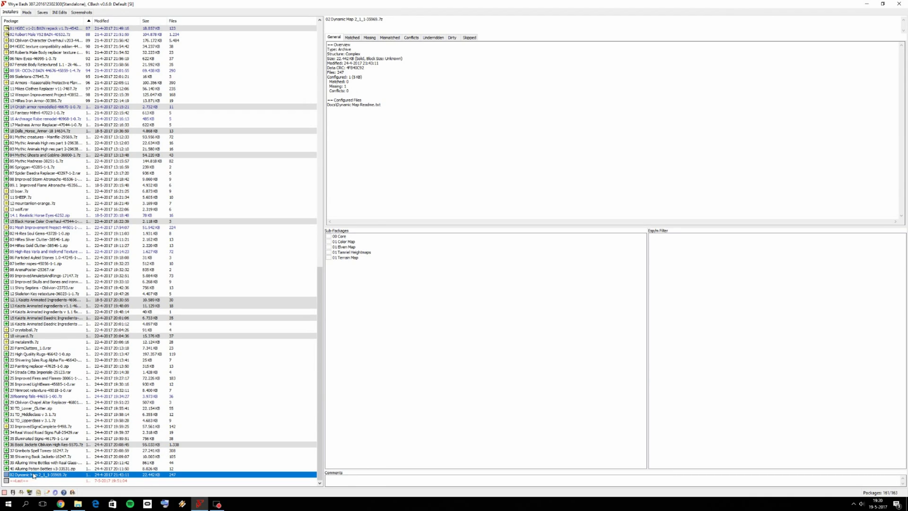
{"action": "left_click", "coordinate": [31, 463]}
{"action": "left_click", "coordinate": [33, 475]}
{"action": "left_click", "coordinate": [329, 237]}
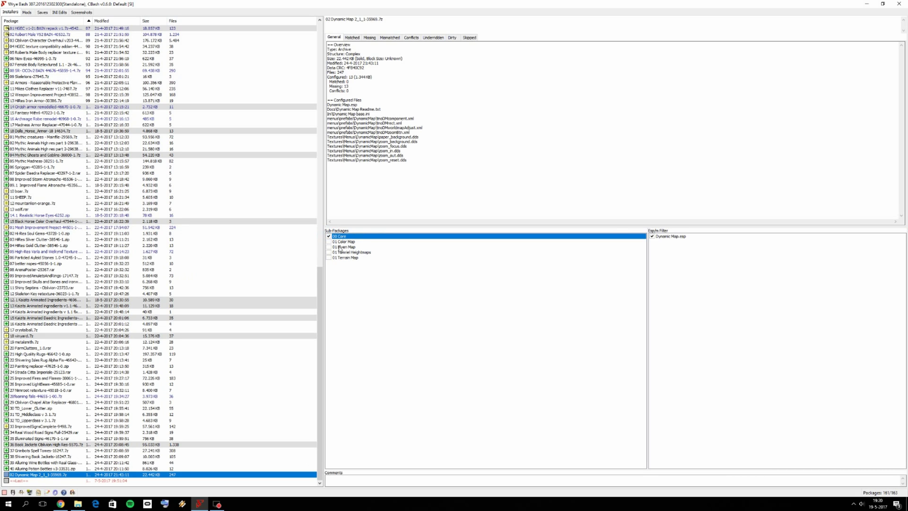
{"action": "left_click", "coordinate": [328, 247]}
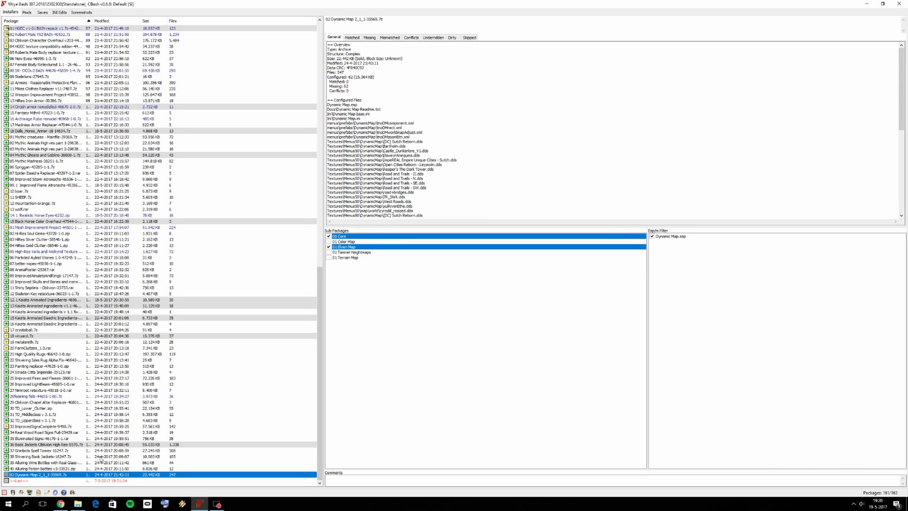
{"action": "right_click", "coordinate": [45, 474]}
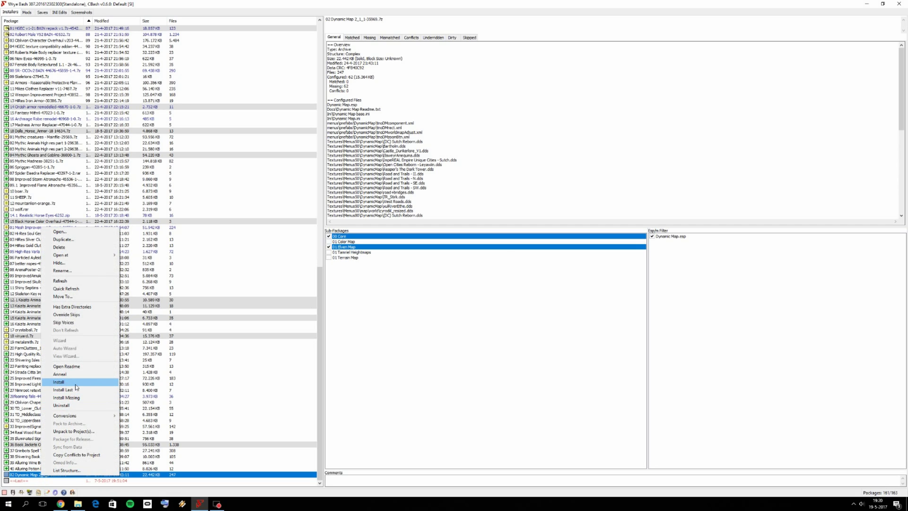
{"action": "left_click", "coordinate": [110, 396]}
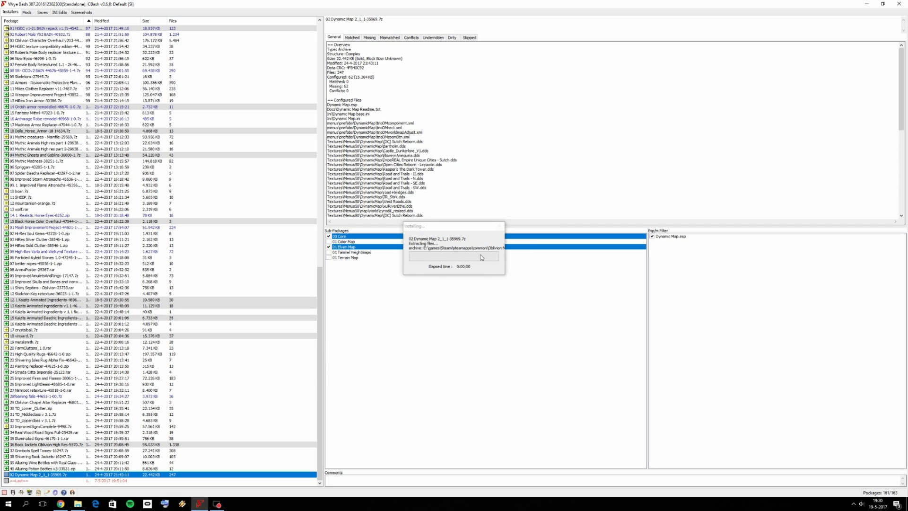
- In the browser, close the Dynamic Map page and open Elven Map For Shivering Isles from the modlist, showing its files
{"action": "left_click", "coordinate": [60, 504]}
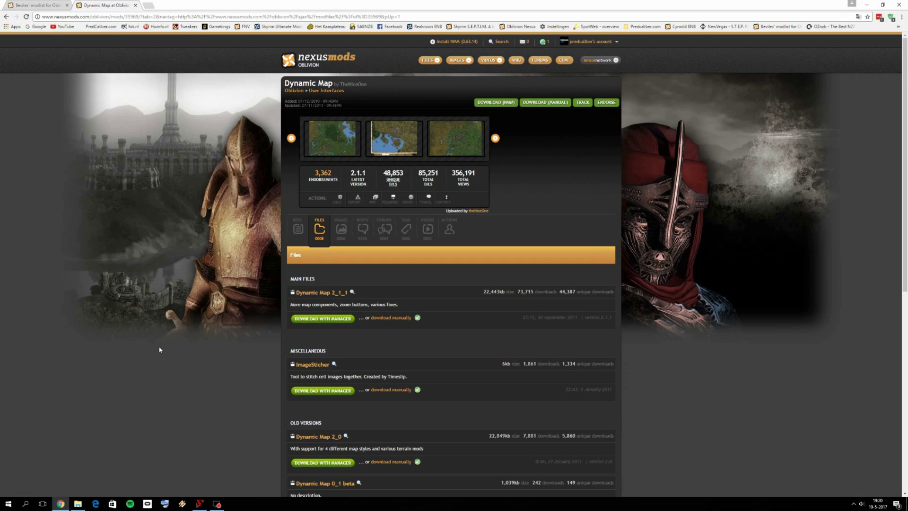
{"action": "left_click", "coordinate": [136, 6]}
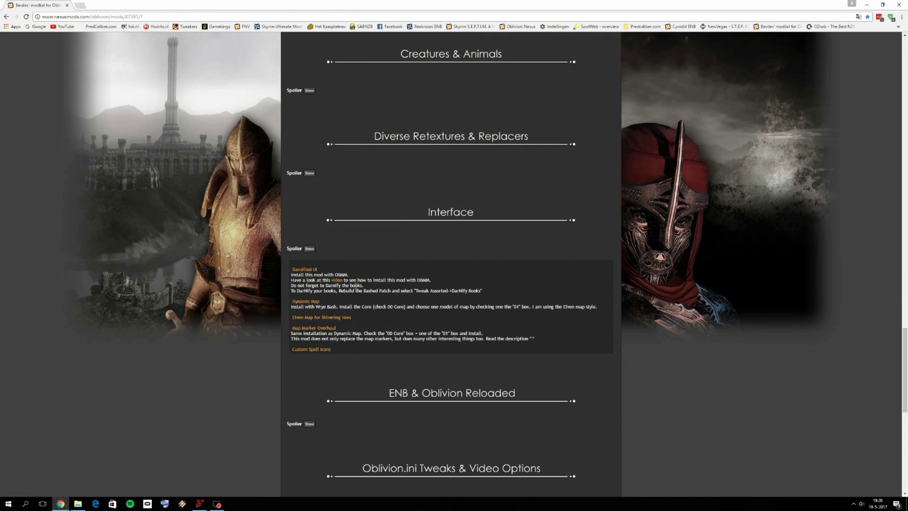
{"action": "right_click", "coordinate": [337, 321]}
{"action": "left_click", "coordinate": [343, 325]}
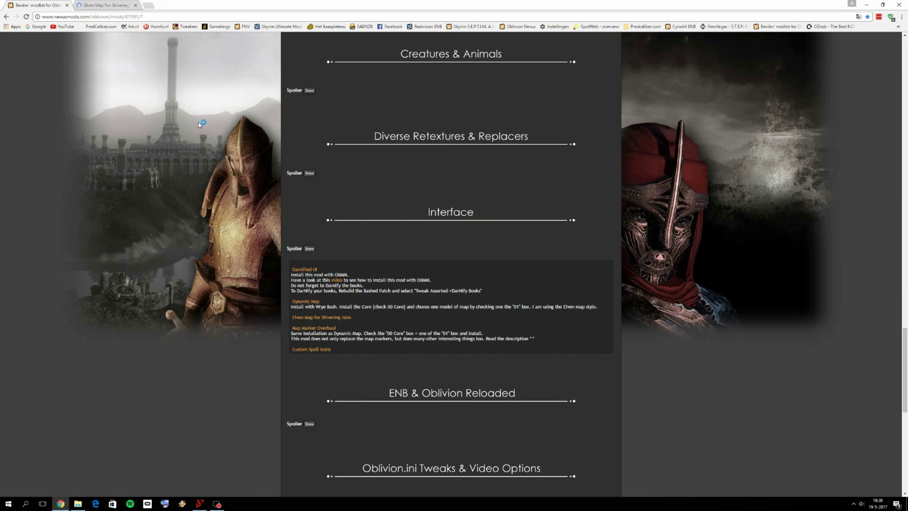
{"action": "left_click", "coordinate": [105, 5]}
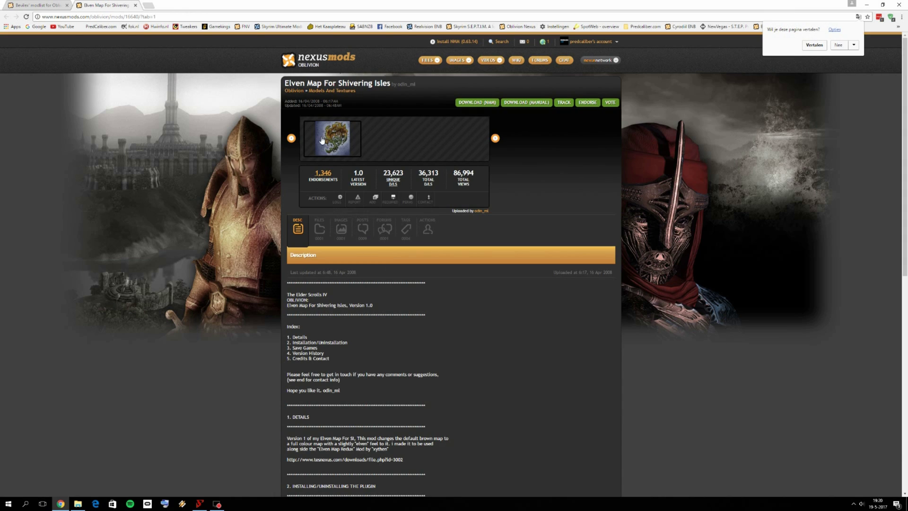
{"action": "left_click", "coordinate": [320, 229]}
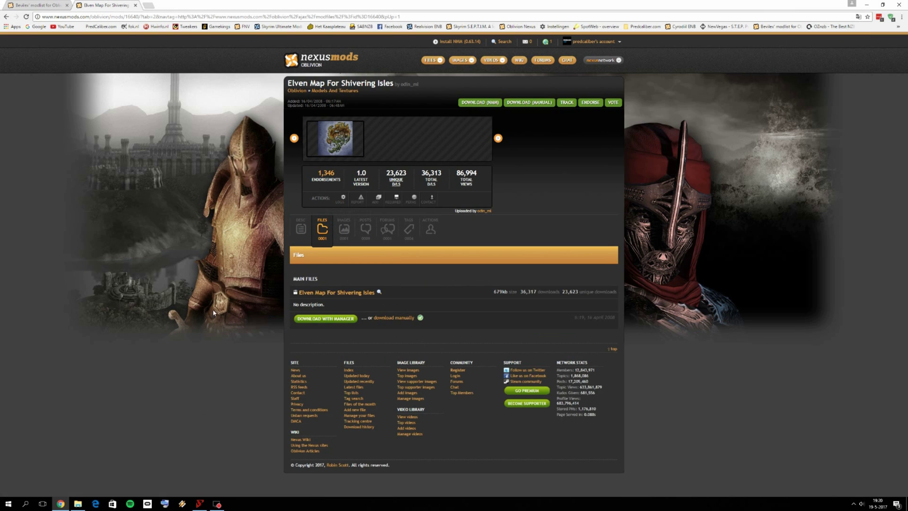
- Minimize the browser and place a reduced Wrye Bash window beside the 11 UI and all folder, bringing the folder into focus
{"action": "left_click", "coordinate": [882, 4]}
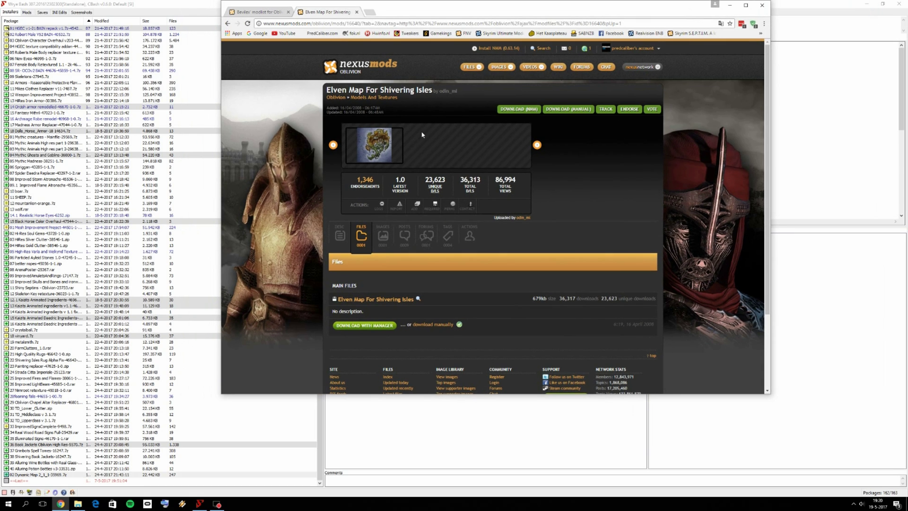
{"action": "left_click", "coordinate": [729, 6]}
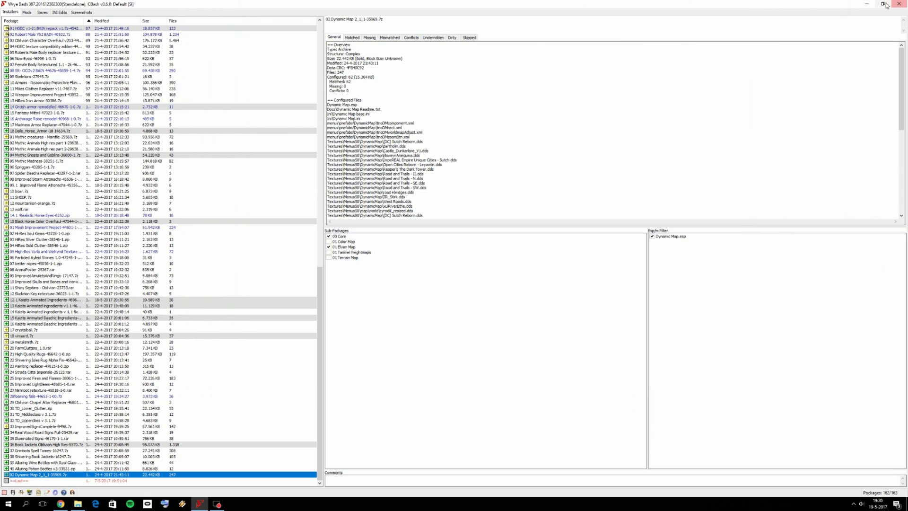
{"action": "double_click", "coordinate": [571, 5]}
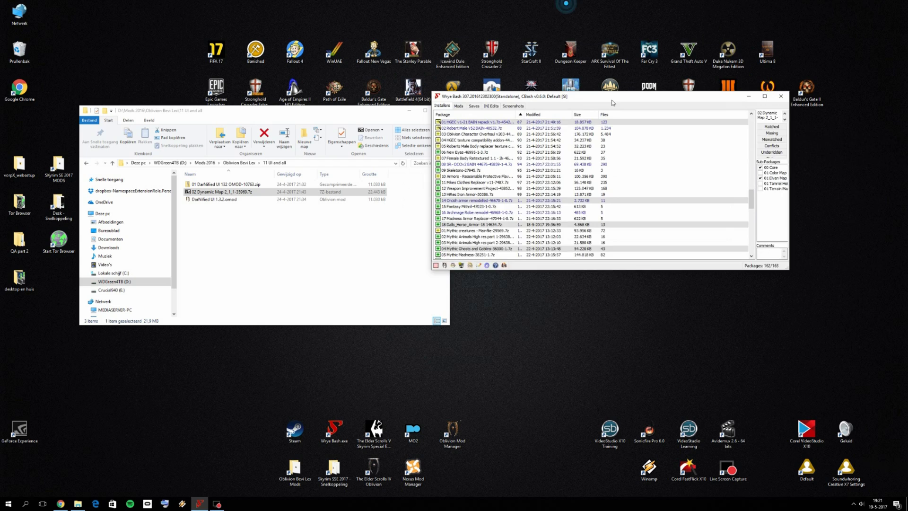
{"action": "left_click", "coordinate": [256, 224]}
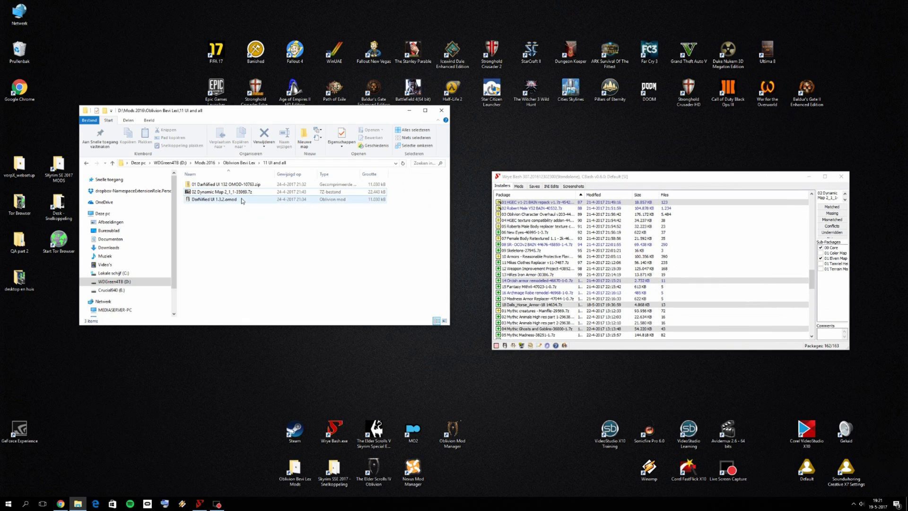
- Manually download Elven Map For Shivering Isles from its mod page to the desktop, prefixing the file name with 93
{"action": "left_click", "coordinate": [61, 504]}
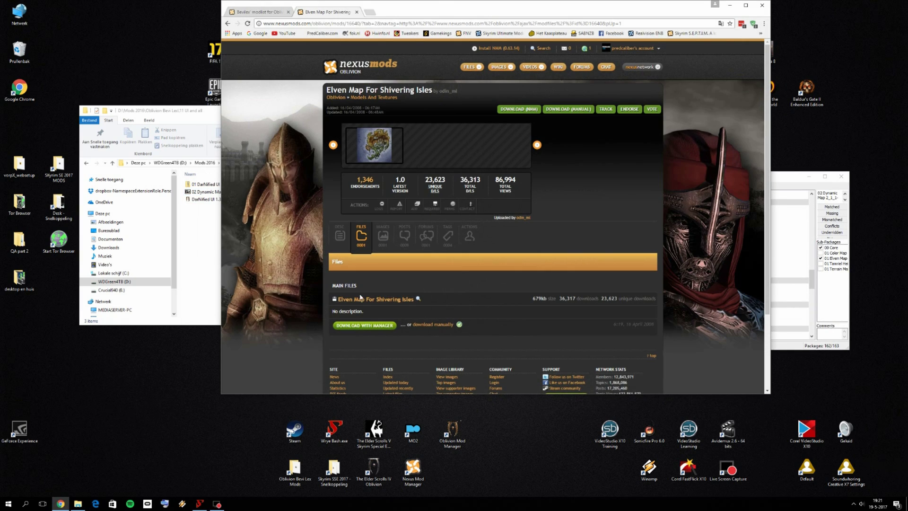
{"action": "left_click", "coordinate": [436, 326]}
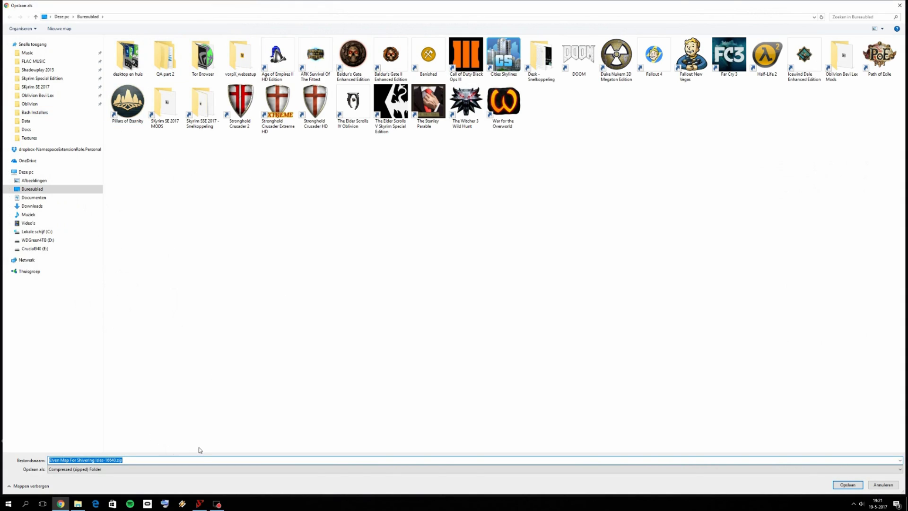
{"action": "left_click", "coordinate": [198, 459]}
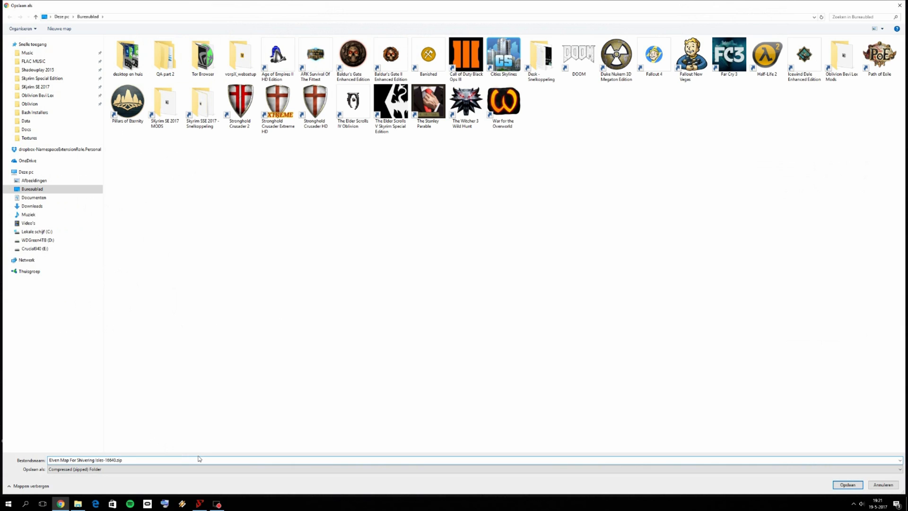
{"action": "key", "text": "Home"}
{"action": "type", "text": "93"}
{"action": "key", "text": "Return"}
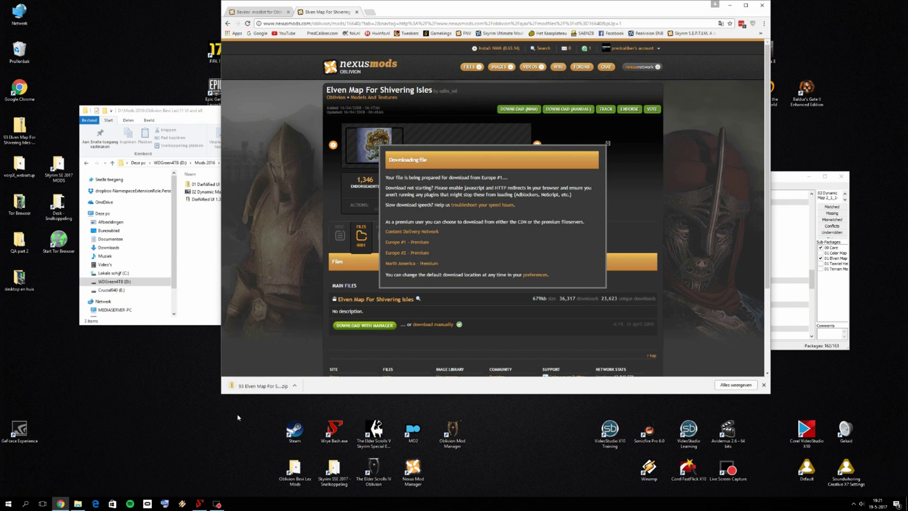
- Rename the downloaded archive to 03 Elven Map For Shivering Isles-16640.zip and move it from the desktop into the 11 UI and all folder
{"action": "left_click", "coordinate": [294, 386]}
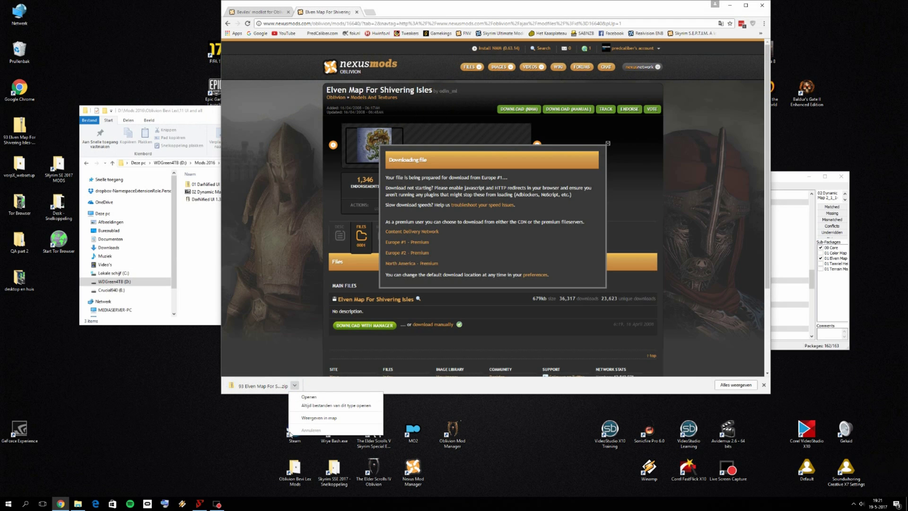
{"action": "left_click", "coordinate": [98, 394]}
{"action": "double_click", "coordinate": [4, 136]}
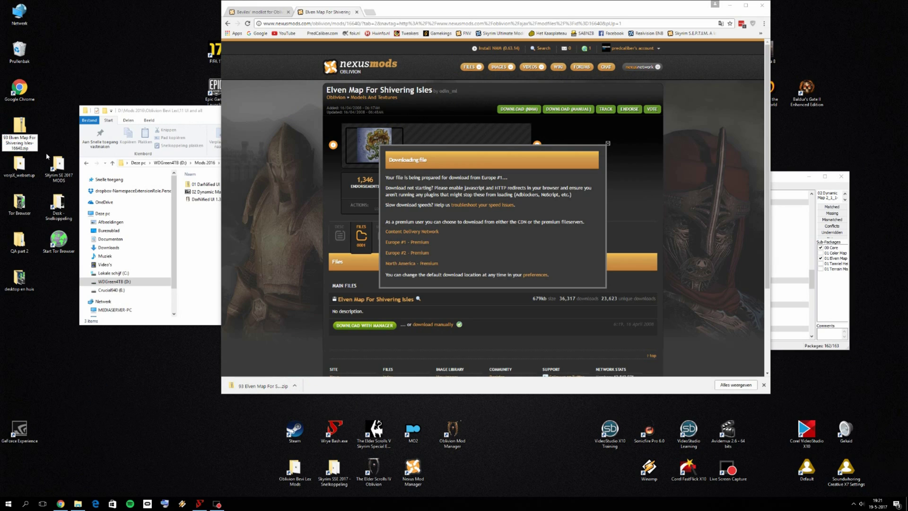
{"action": "key", "text": "Return"}
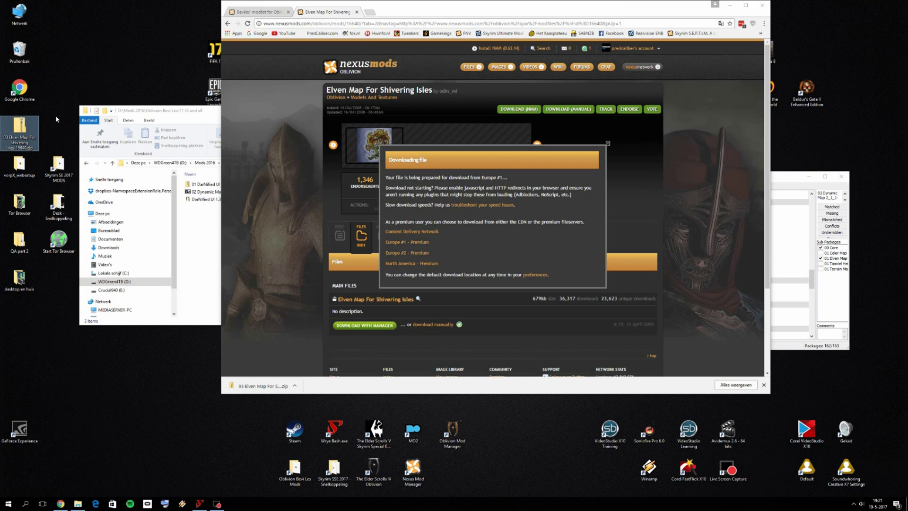
{"action": "left_click", "coordinate": [77, 504]}
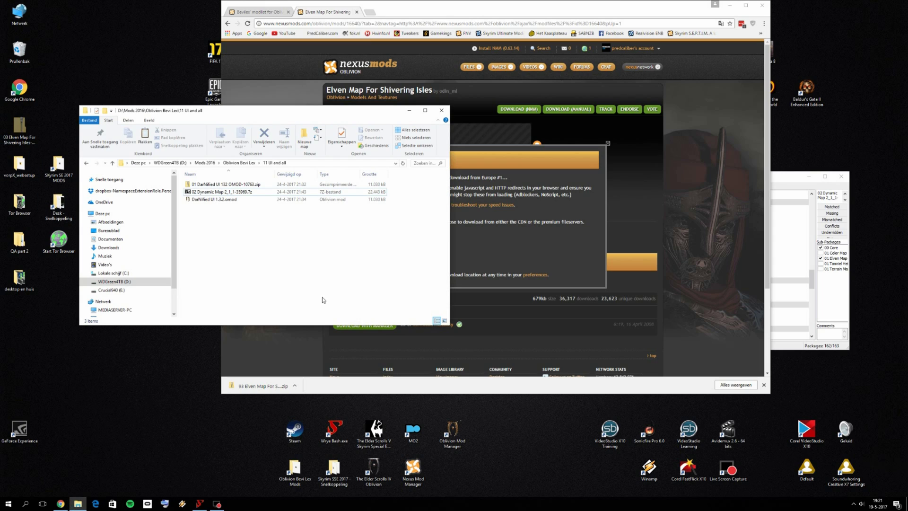
{"action": "key", "text": "ctrl+v"}
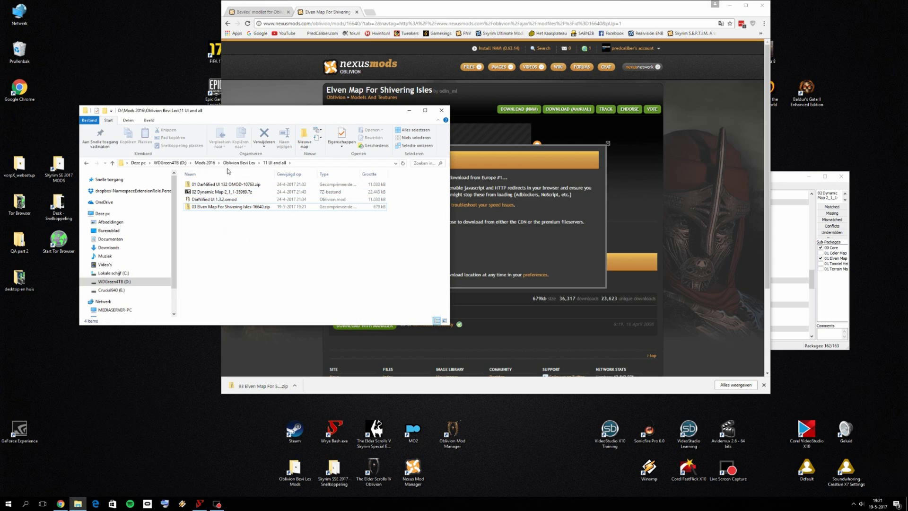
- Check the Elven Map for Shivering Isles entry in the modlist's Interface section, then minimize the browser
{"action": "left_click", "coordinate": [352, 7]}
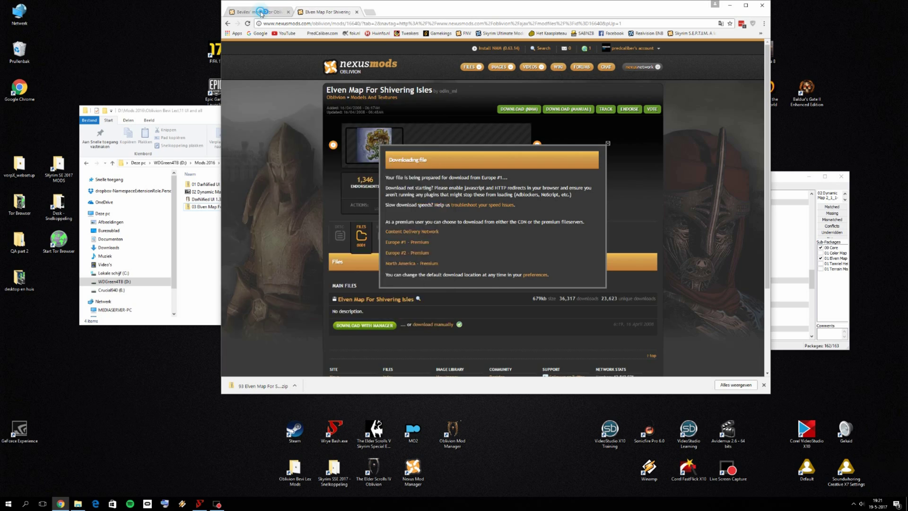
{"action": "left_click", "coordinate": [257, 11]}
{"action": "scroll", "coordinate": [353, 344], "scroll_direction": "down", "scroll_amount": 1}
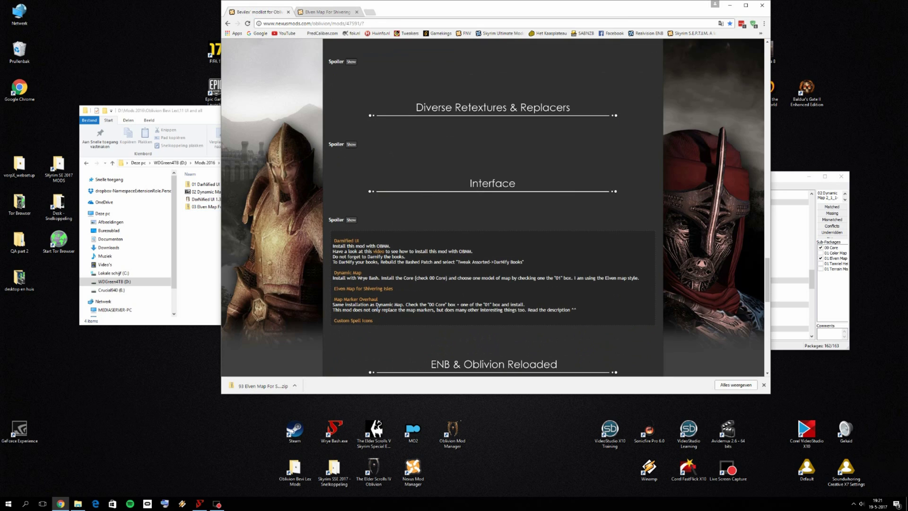
{"action": "scroll", "coordinate": [440, 274], "scroll_direction": "up", "scroll_amount": 1}
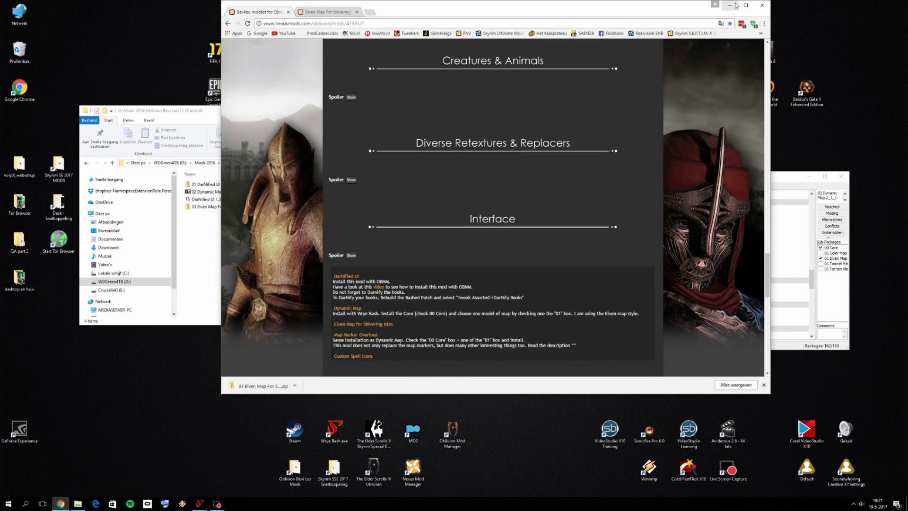
{"action": "left_click", "coordinate": [730, 6]}
- Add the 03 Elven Map For Shivering Isles archive to the Wrye Bash installer packages and install it
{"action": "scroll", "coordinate": [549, 253], "scroll_direction": "down", "scroll_amount": 5}
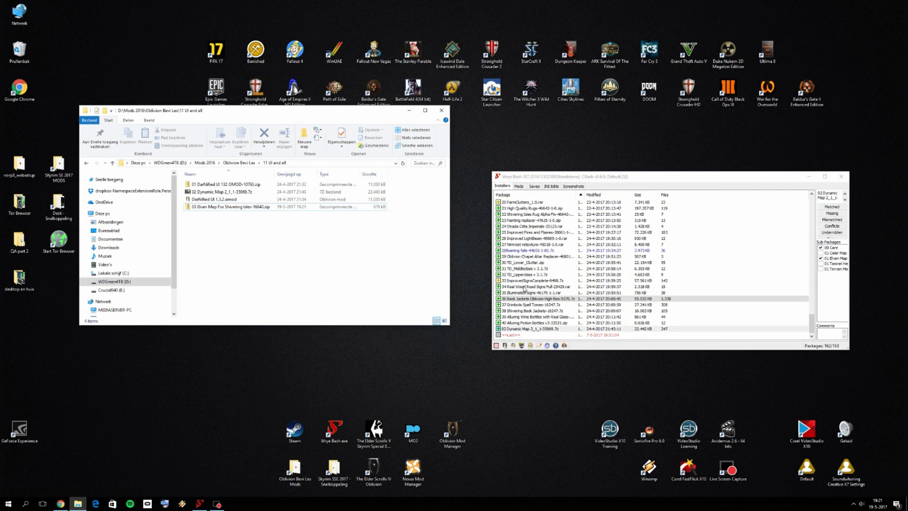
{"action": "left_click_drag", "start_coordinate": [222, 206], "coordinate": [545, 337]}
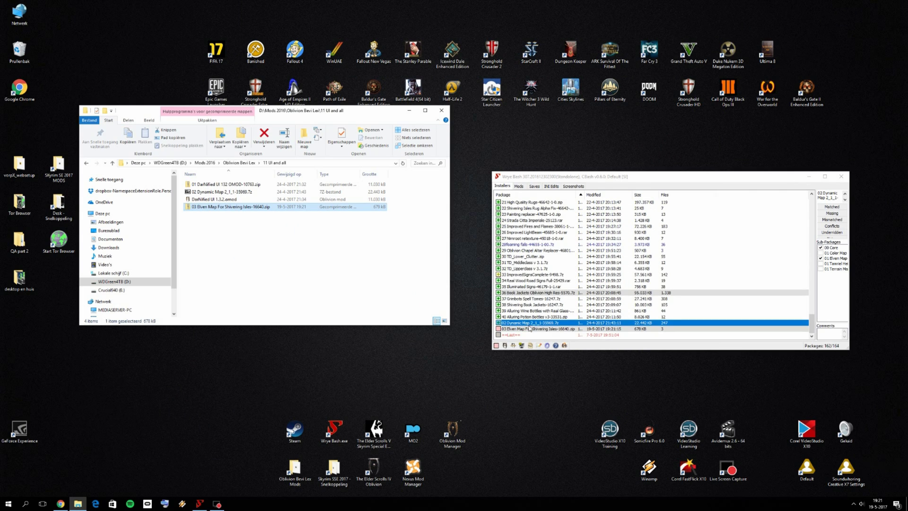
{"action": "right_click", "coordinate": [528, 331]}
{"action": "left_click", "coordinate": [567, 237]}
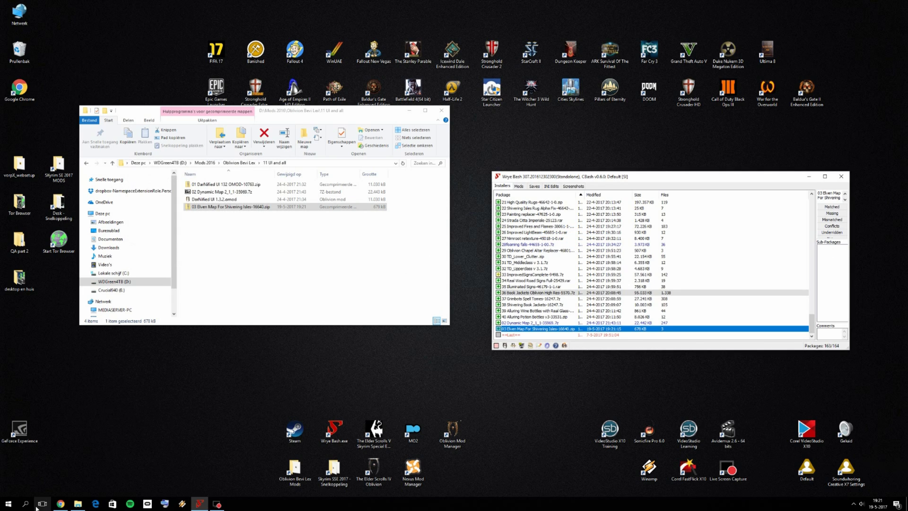
- Open Map Marker Overhaul from the modlist in the browser and manually download Map Marker Overhaul 3_9_3 to the desktop
{"action": "left_click", "coordinate": [60, 504]}
{"action": "scroll", "coordinate": [412, 296], "scroll_direction": "down", "scroll_amount": 1}
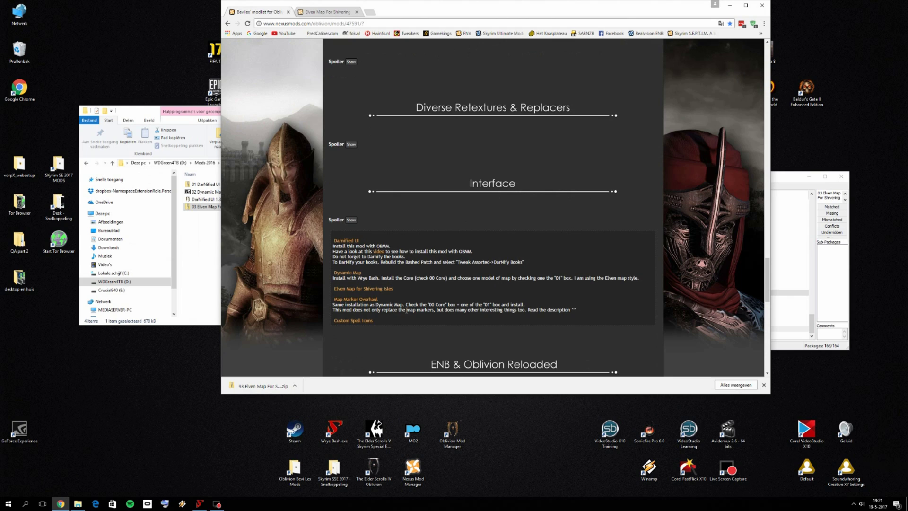
{"action": "right_click", "coordinate": [365, 304]}
{"action": "left_click", "coordinate": [380, 309]}
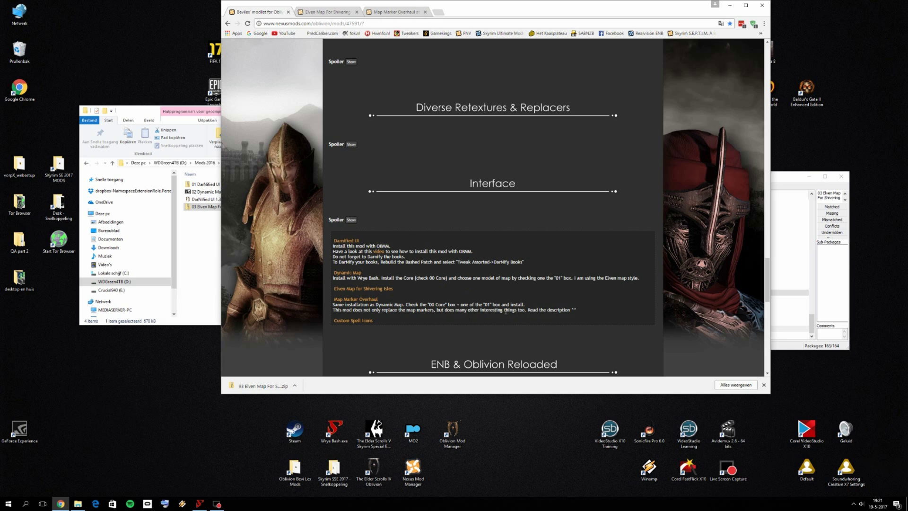
{"action": "left_click", "coordinate": [399, 15]}
{"action": "left_click", "coordinate": [361, 228]}
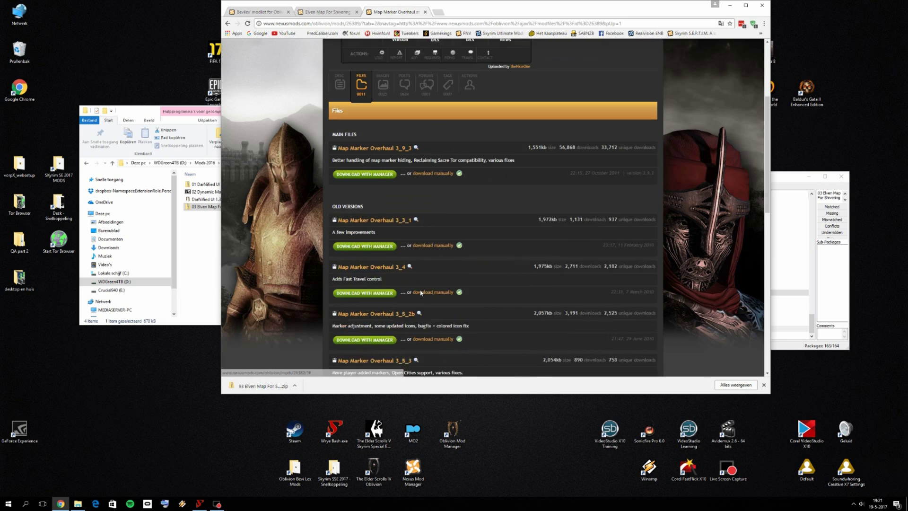
{"action": "left_click", "coordinate": [439, 148]}
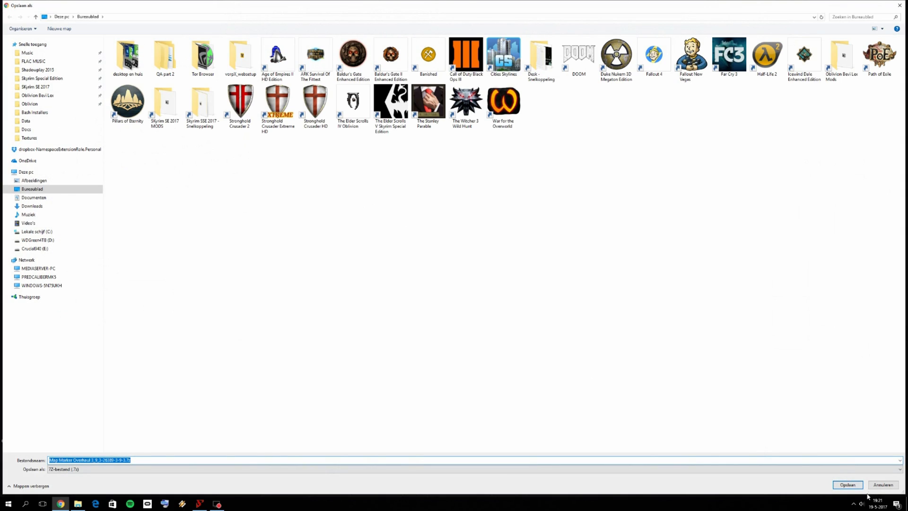
{"action": "left_click", "coordinate": [851, 485]}
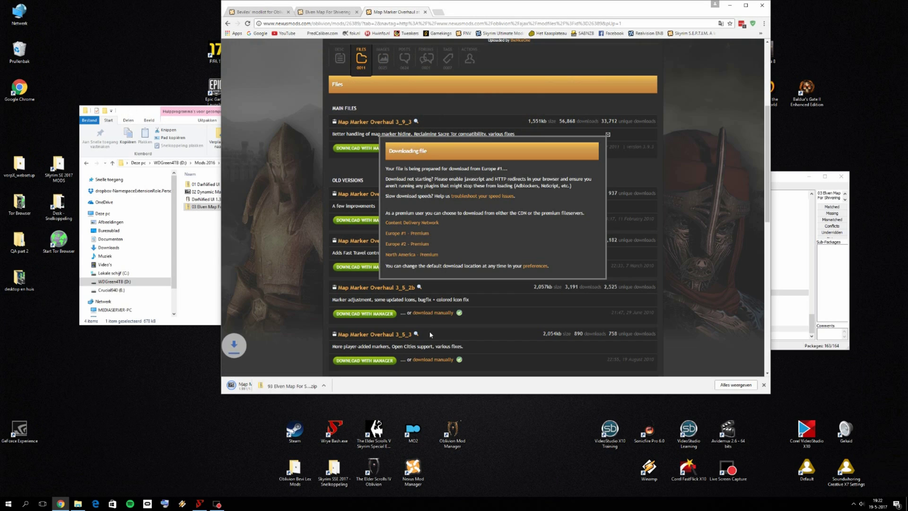
- Copy the downloaded Map Marker Overhaul archive into the 11 UI and all folder and prefix its name with 04
{"action": "left_click", "coordinate": [204, 283]}
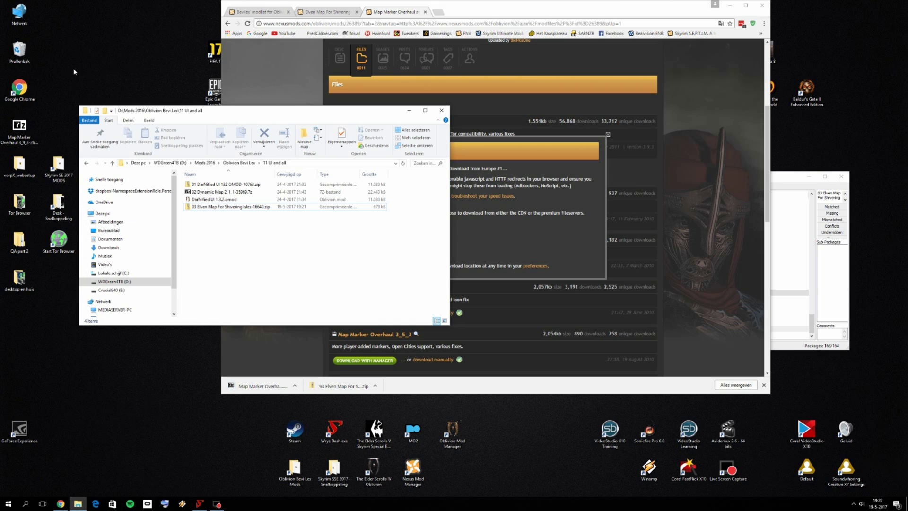
{"action": "left_click_drag", "start_coordinate": [258, 385], "coordinate": [208, 221]}
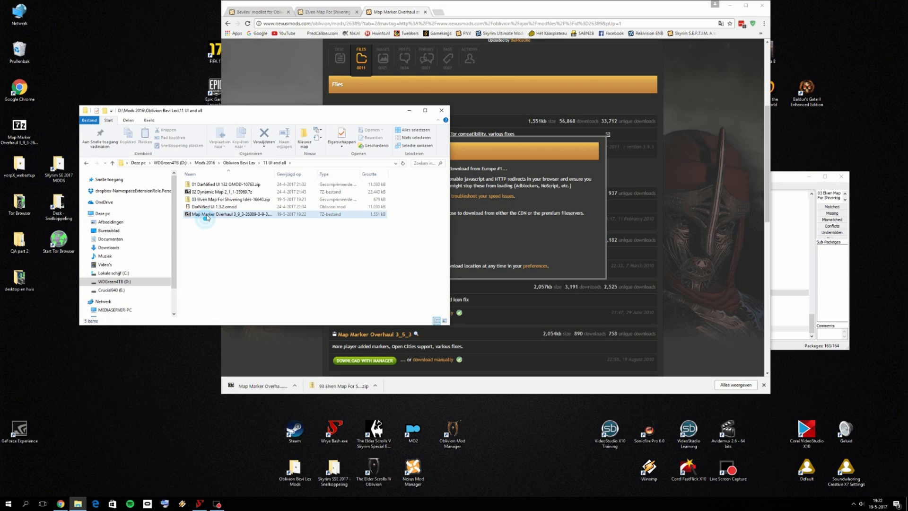
{"action": "left_click", "coordinate": [207, 215]}
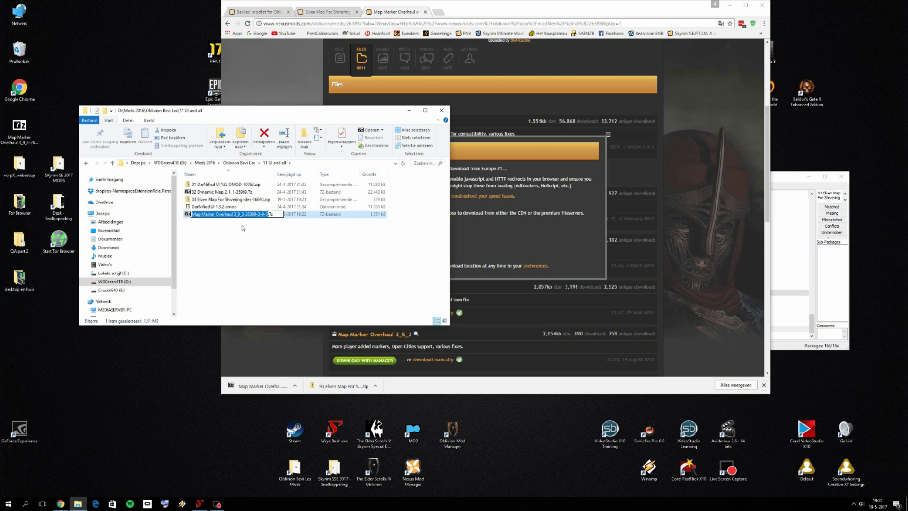
{"action": "key", "text": "Home"}
{"action": "type", "text": "04"}
{"action": "key", "text": "Return"}
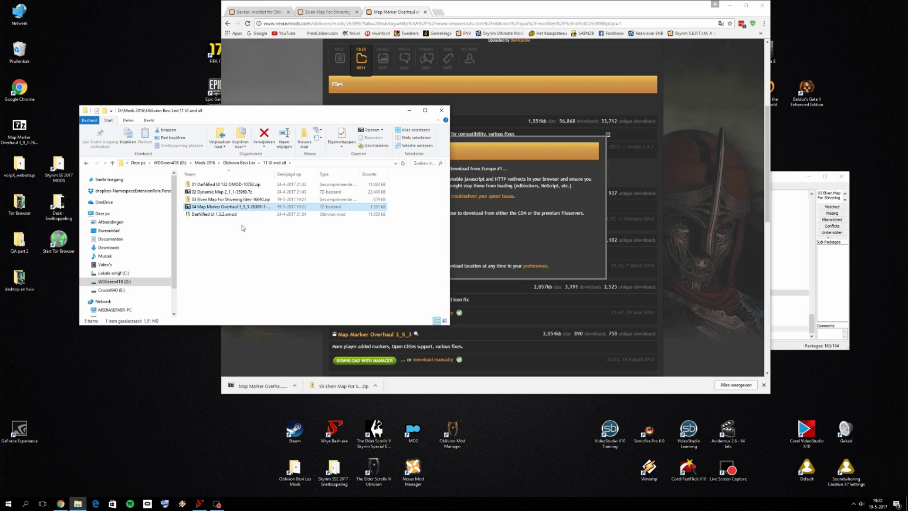
{"action": "left_click", "coordinate": [229, 215]}
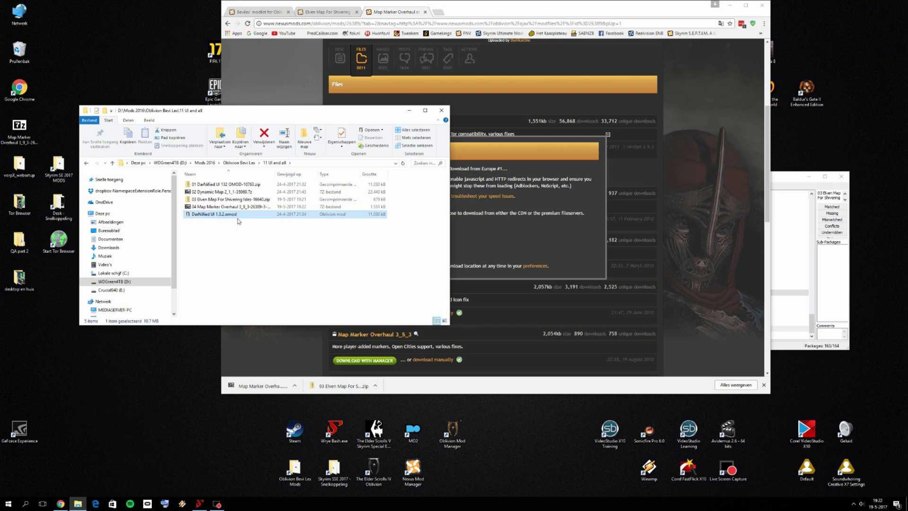
{"action": "left_click", "coordinate": [268, 252]}
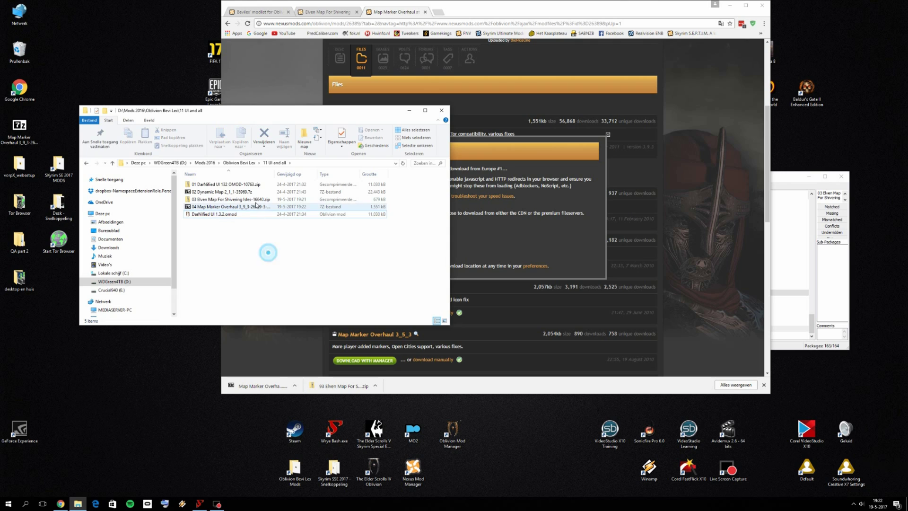
- Minimize the browser, add the 04 Map Marker Overhaul archive to the Wrye Bash installer packages and maximize Wrye Bash
{"action": "left_click", "coordinate": [731, 6]}
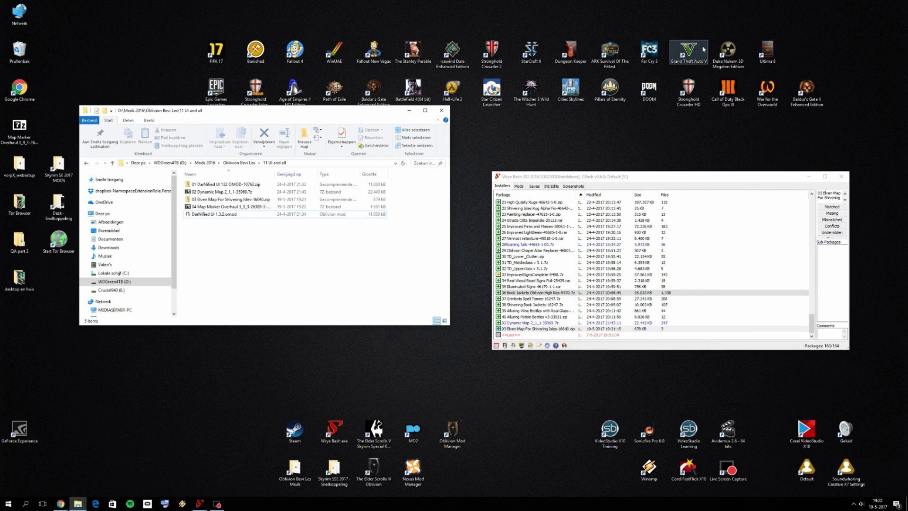
{"action": "left_click", "coordinate": [219, 206]}
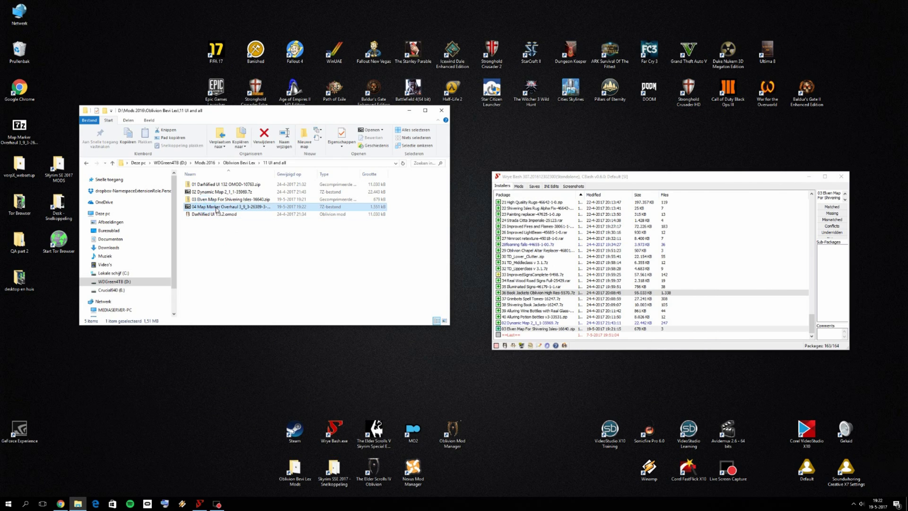
{"action": "left_click", "coordinate": [556, 332]}
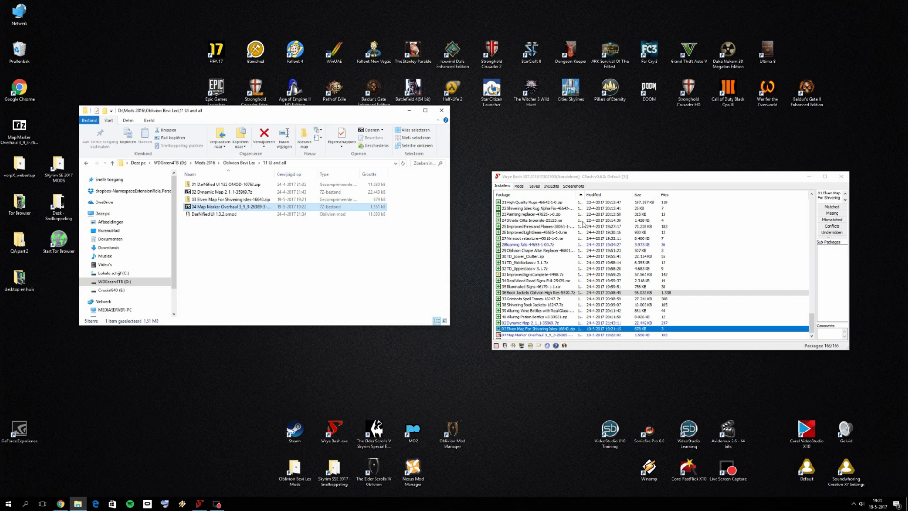
{"action": "double_click", "coordinate": [593, 181]}
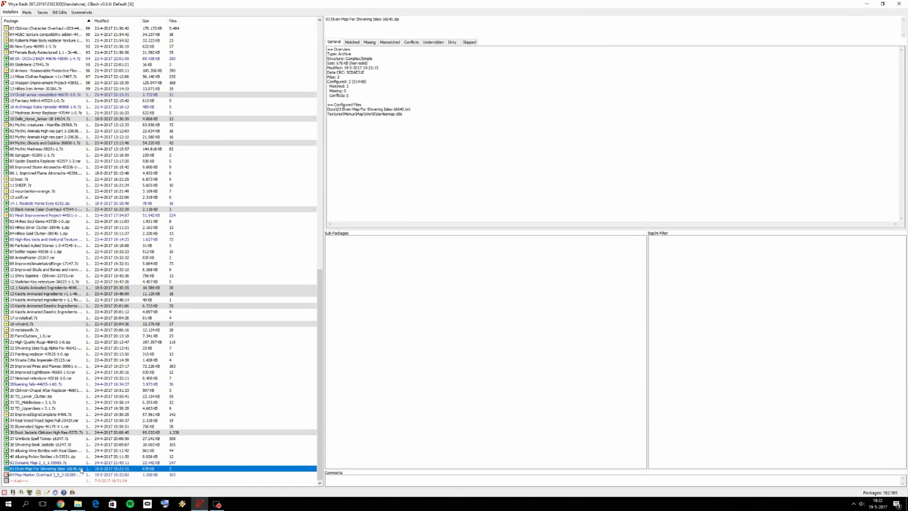
- Try to run the installation wizard for the 04 Map Marker Overhaul package
{"action": "left_click", "coordinate": [47, 474]}
{"action": "right_click", "coordinate": [45, 473]}
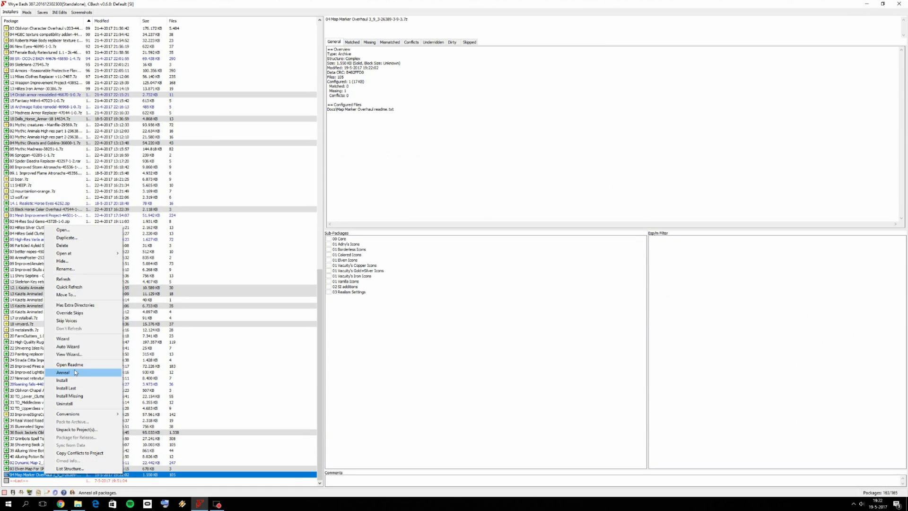
{"action": "left_click", "coordinate": [71, 339]}
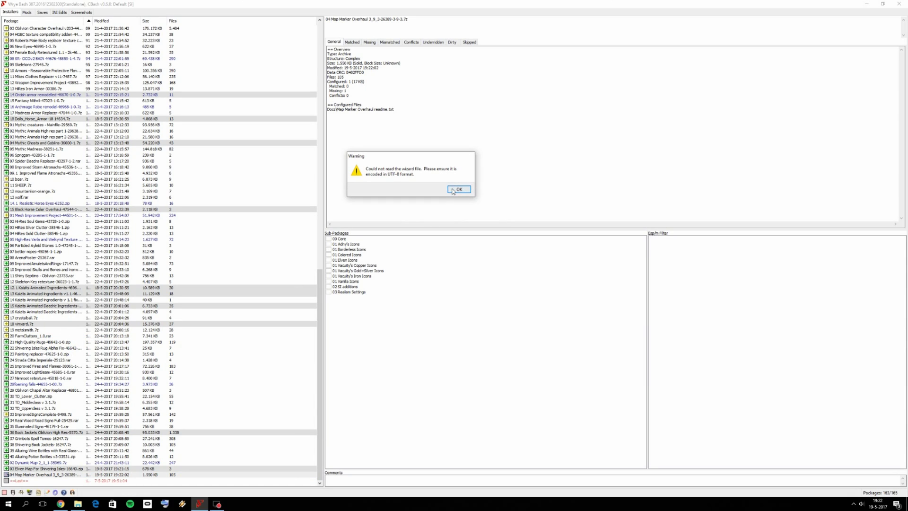
{"action": "left_click", "coordinate": [453, 190]}
- Enable the 00 Core and 01 Elven Icons sub-packages for the 04 Map Marker Overhaul package
{"action": "left_click", "coordinate": [66, 439]}
{"action": "left_click", "coordinate": [56, 475]}
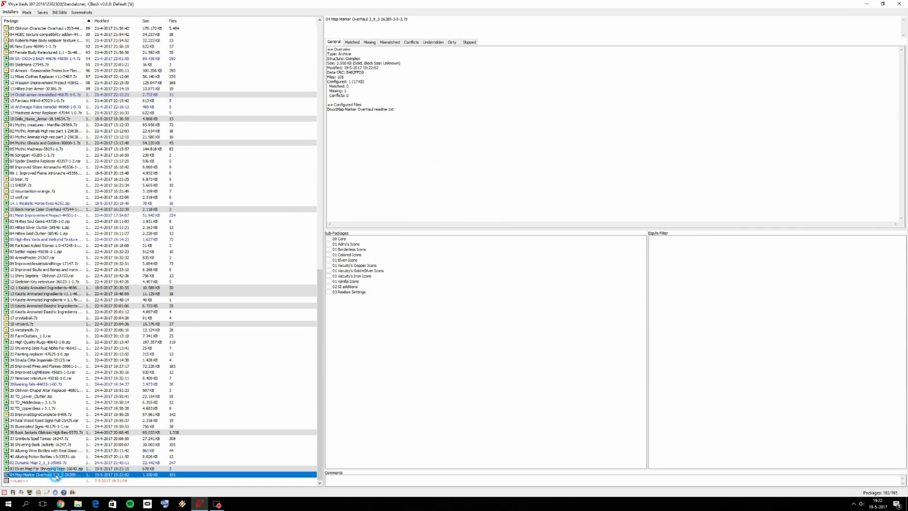
{"action": "left_click", "coordinate": [329, 238]}
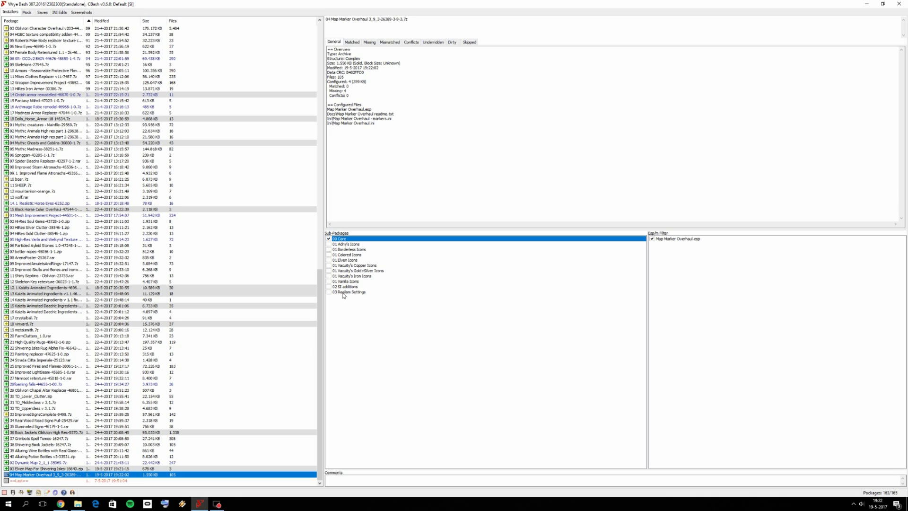
{"action": "left_click", "coordinate": [329, 260]}
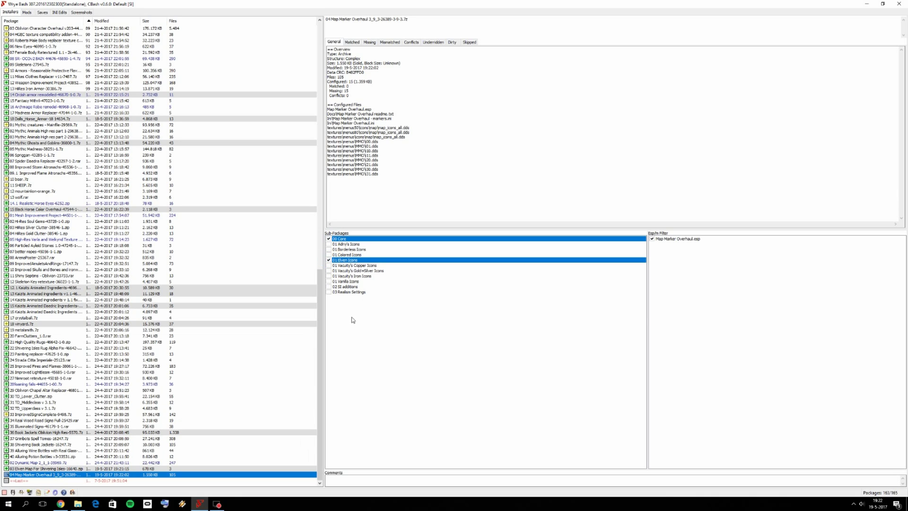
- Shrink the Wrye Bash window, switch to the browser and close the Map Marker Overhaul and Elven Map pages
{"action": "left_click", "coordinate": [882, 4]}
{"action": "left_click", "coordinate": [61, 503]}
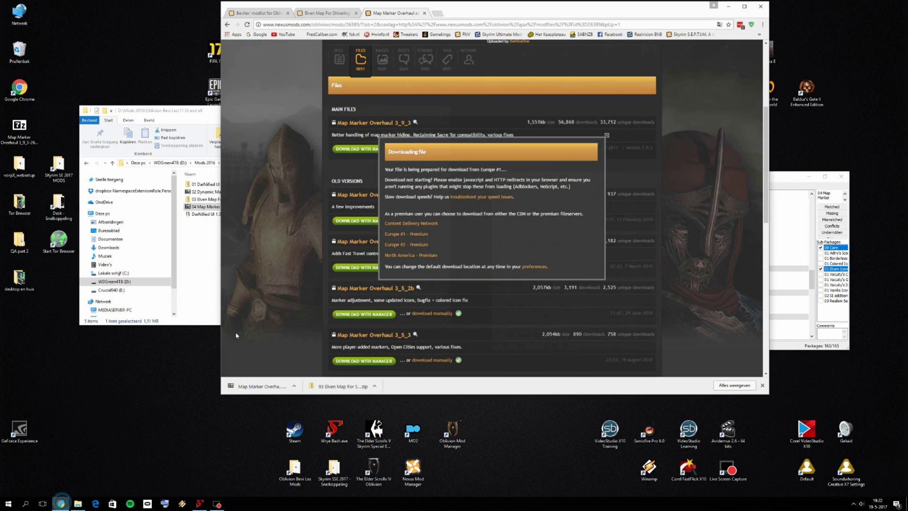
{"action": "left_click", "coordinate": [425, 12]}
{"action": "left_click", "coordinate": [356, 12]}
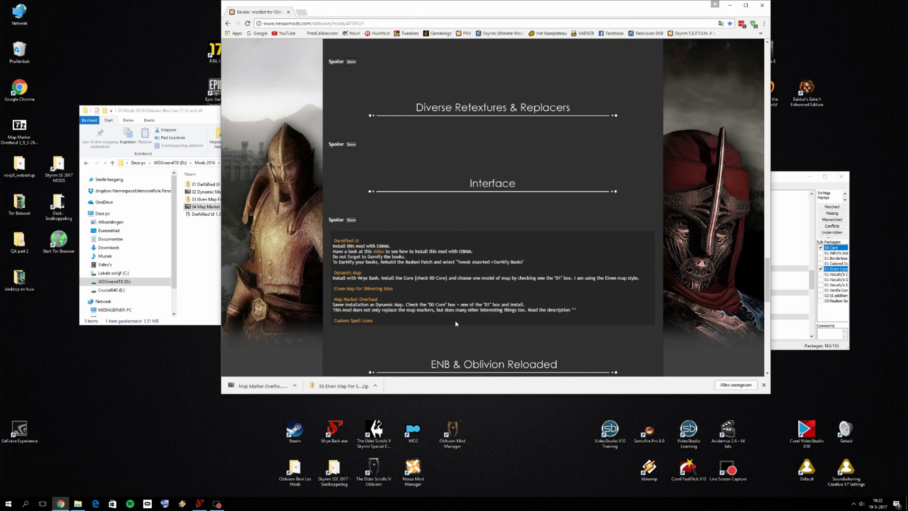
- Open Custom Spell Icons from the modlist and manually download its v3_1 main file to the desktop
{"action": "right_click", "coordinate": [350, 321]}
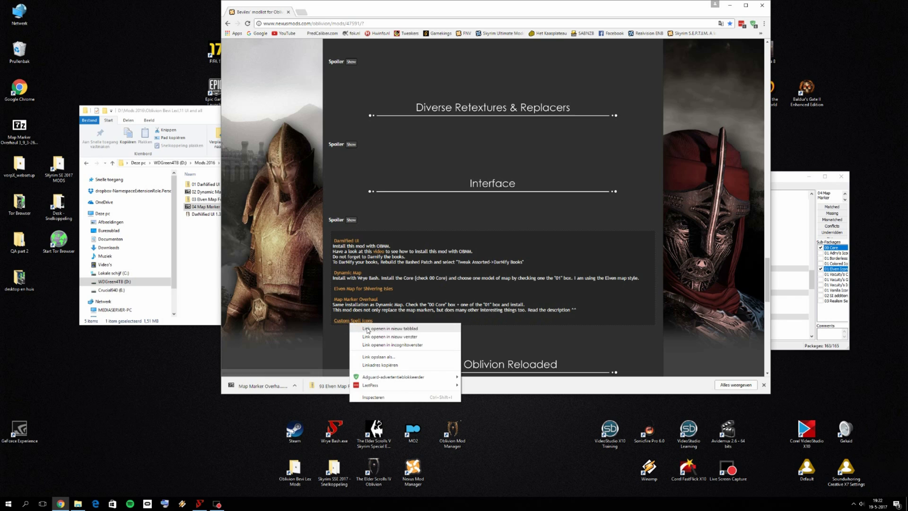
{"action": "left_click", "coordinate": [368, 329]}
{"action": "left_click", "coordinate": [326, 12]}
{"action": "left_click", "coordinate": [361, 234]}
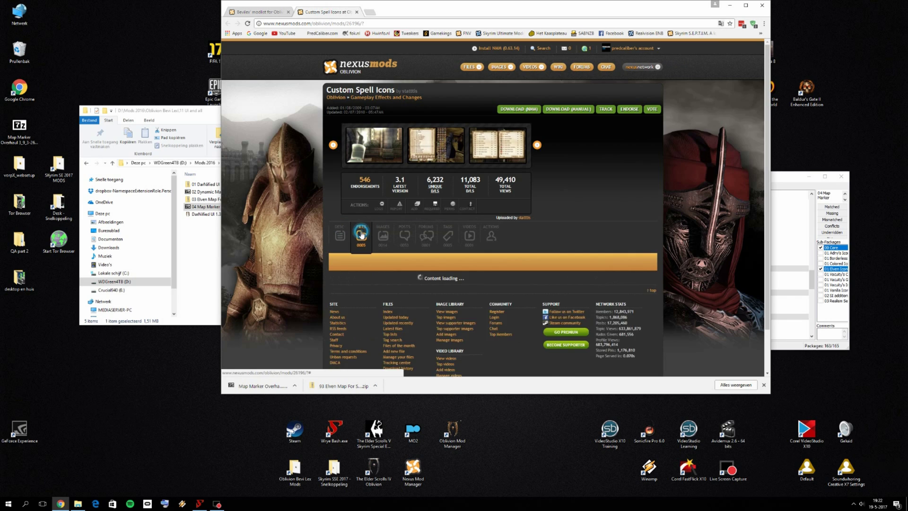
{"action": "scroll", "coordinate": [434, 164], "scroll_direction": "down", "scroll_amount": 3}
{"action": "left_click", "coordinate": [431, 183]}
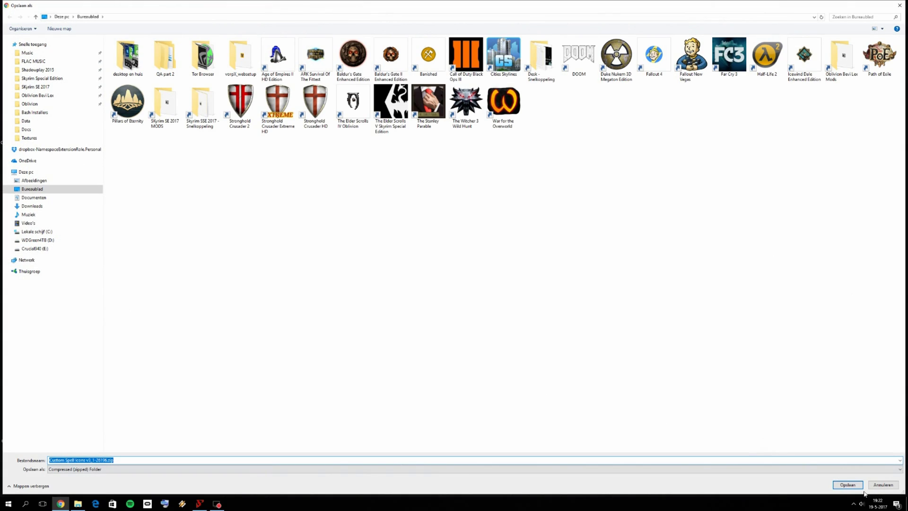
{"action": "left_click", "coordinate": [848, 484]}
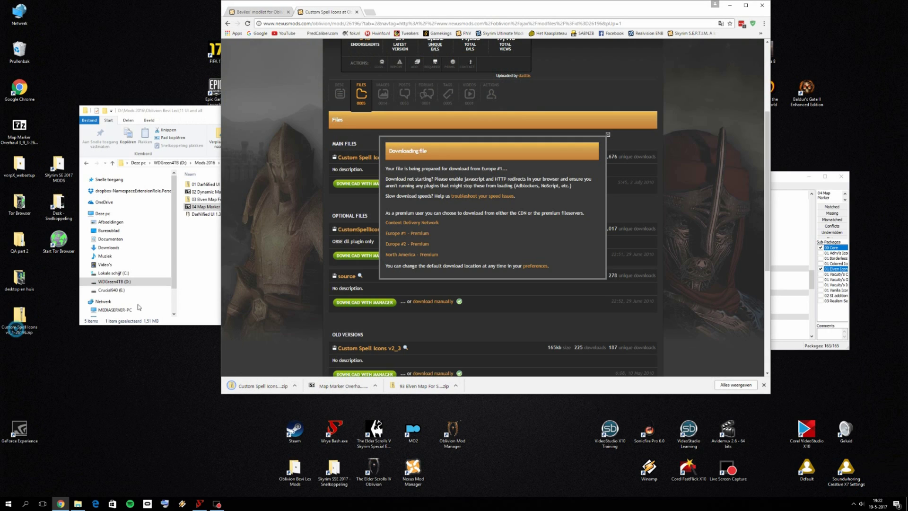
- Copy the downloaded Custom Spell Icons archive into the 11 UI and all folder and prefix its name with 05
{"action": "left_click_drag", "start_coordinate": [19, 316], "coordinate": [197, 248]}
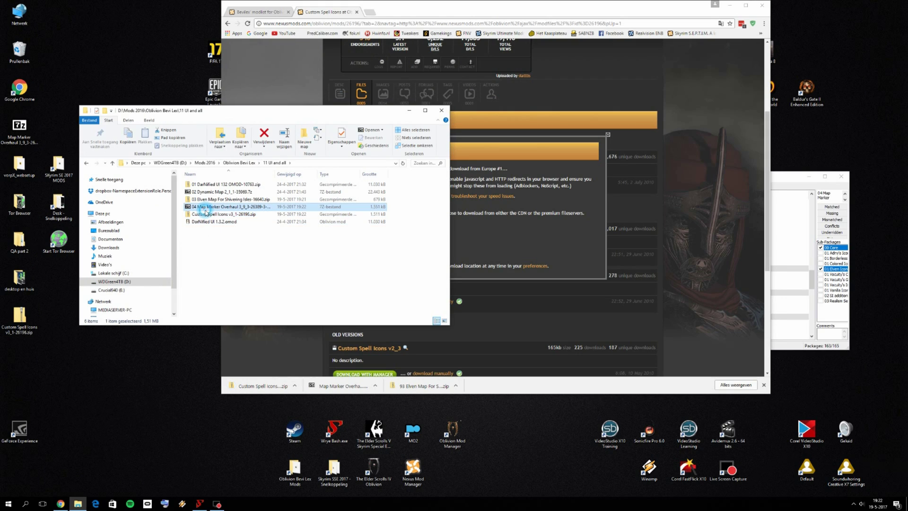
{"action": "left_click", "coordinate": [205, 215]}
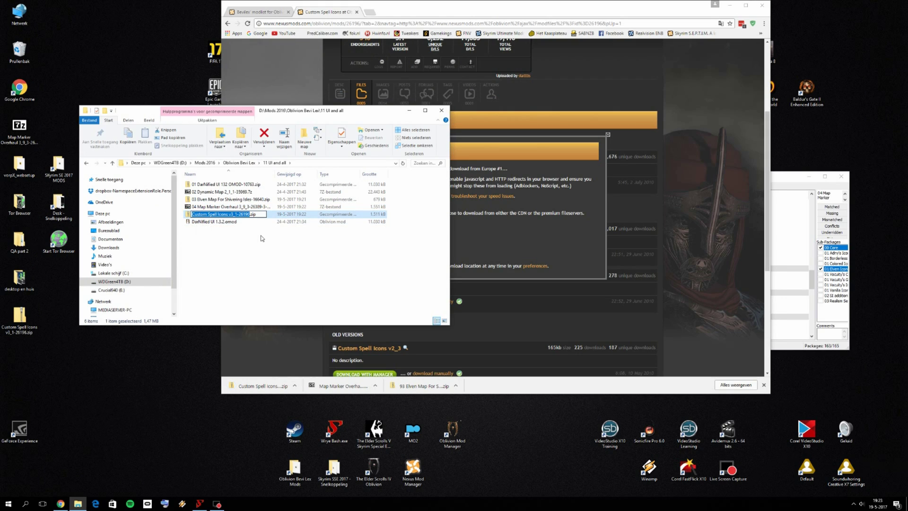
{"action": "key", "text": "Home"}
{"action": "type", "text": "05"}
{"action": "key", "text": "Return"}
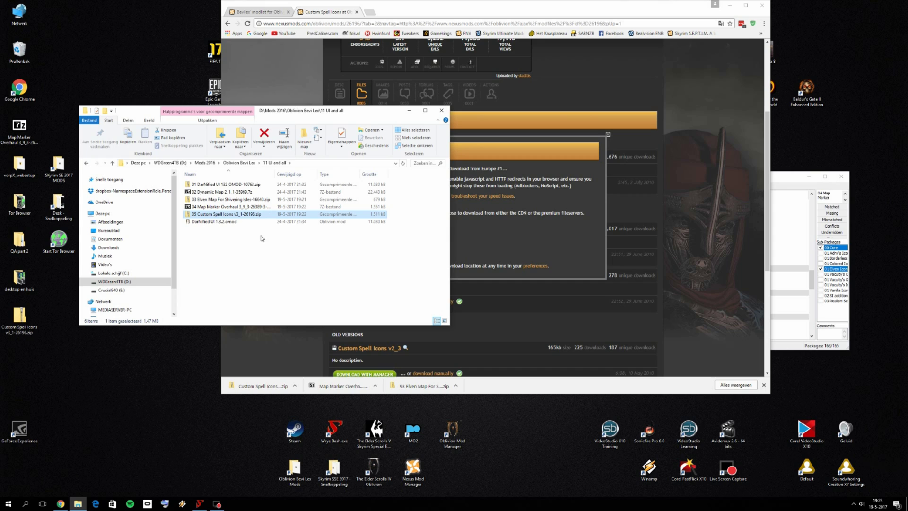
- Add the 05 Custom Spell Icons archive to the Wrye Bash installer packages and install it, accepting its OBSE plugin DLL
{"action": "left_click", "coordinate": [825, 210]}
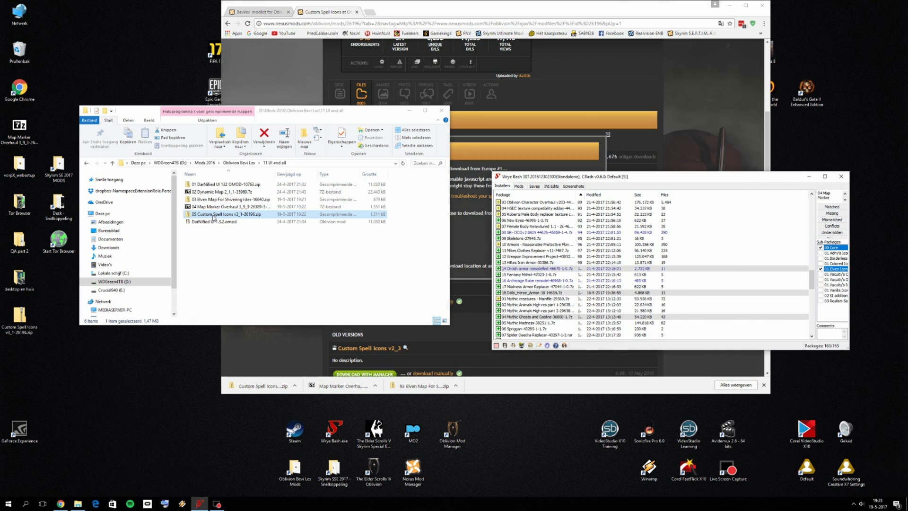
{"action": "left_click_drag", "start_coordinate": [211, 214], "coordinate": [541, 334]}
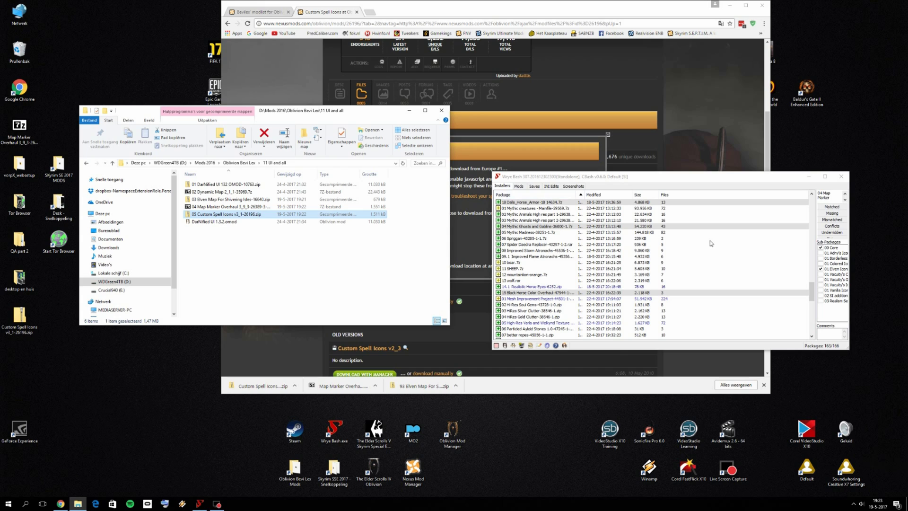
{"action": "left_click", "coordinate": [812, 300]}
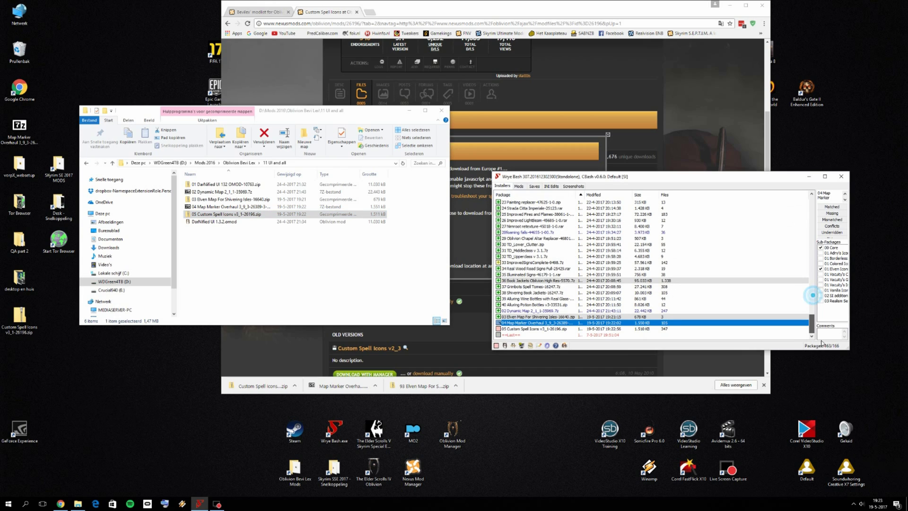
{"action": "right_click", "coordinate": [528, 330]}
{"action": "left_click", "coordinate": [551, 241]}
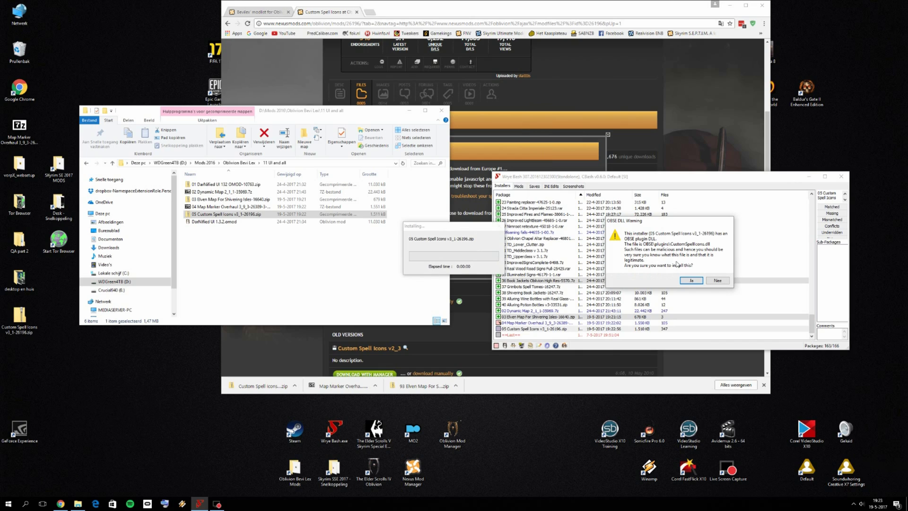
{"action": "left_click", "coordinate": [689, 281]}
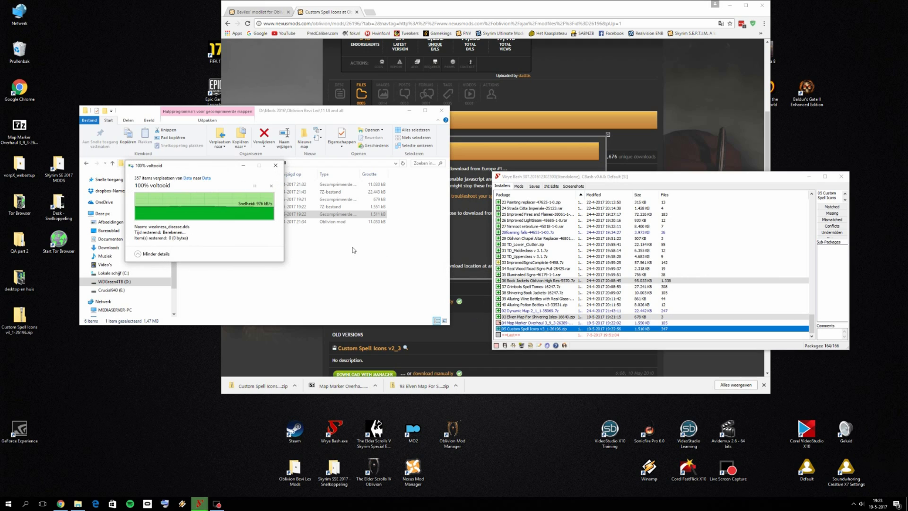
- Return to the modlist in the browser and review its good practices section on adding new mods
{"action": "left_click", "coordinate": [266, 12]}
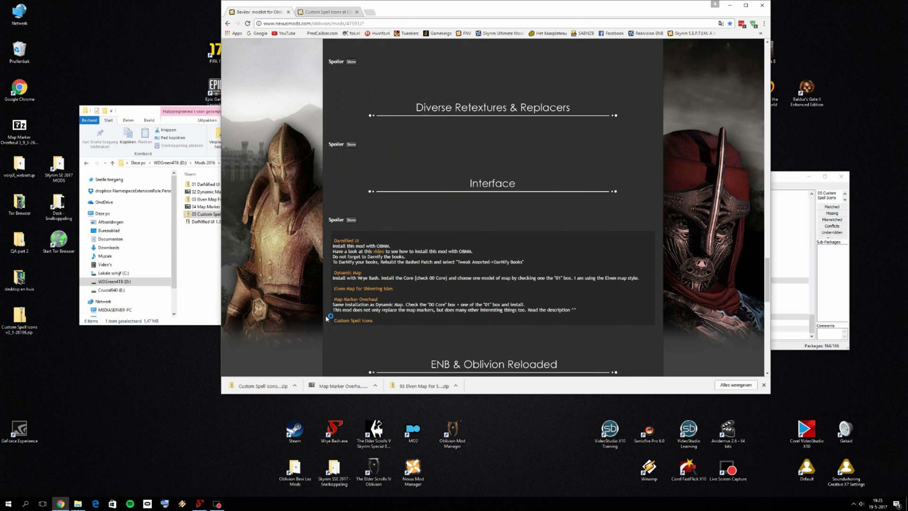
{"action": "scroll", "coordinate": [395, 310], "scroll_direction": "up", "scroll_amount": 15}
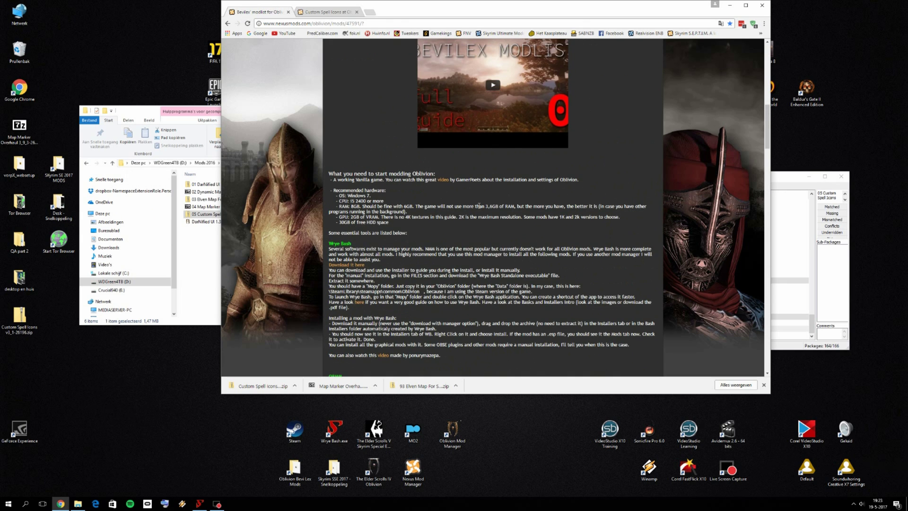
{"action": "scroll", "coordinate": [478, 206], "scroll_direction": "down", "scroll_amount": 7}
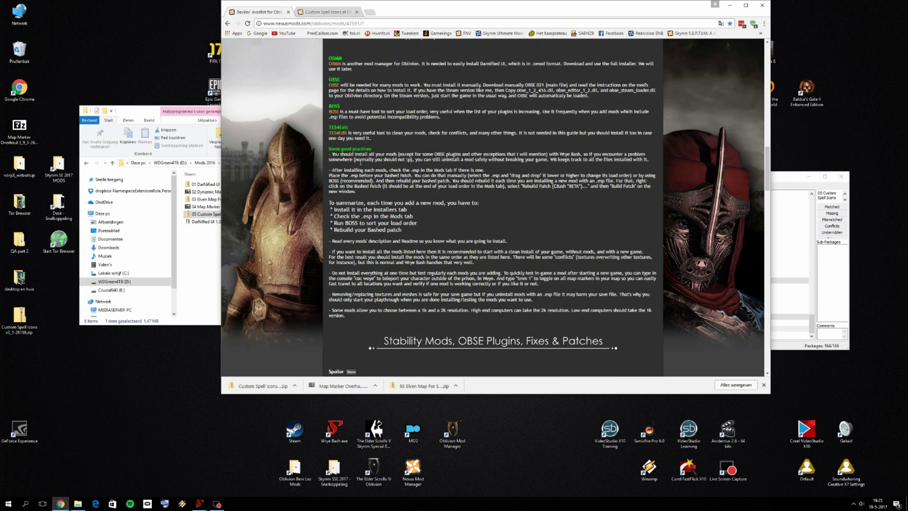
- Maximize Wrye Bash and install the 04 Map Marker Overhaul package with its selected sub-packages
{"action": "left_click", "coordinate": [783, 174]}
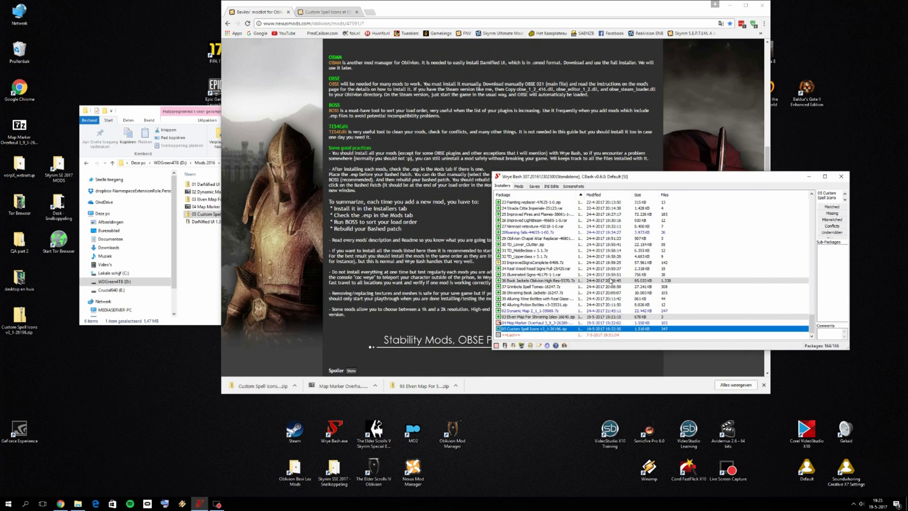
{"action": "left_click", "coordinate": [521, 322]}
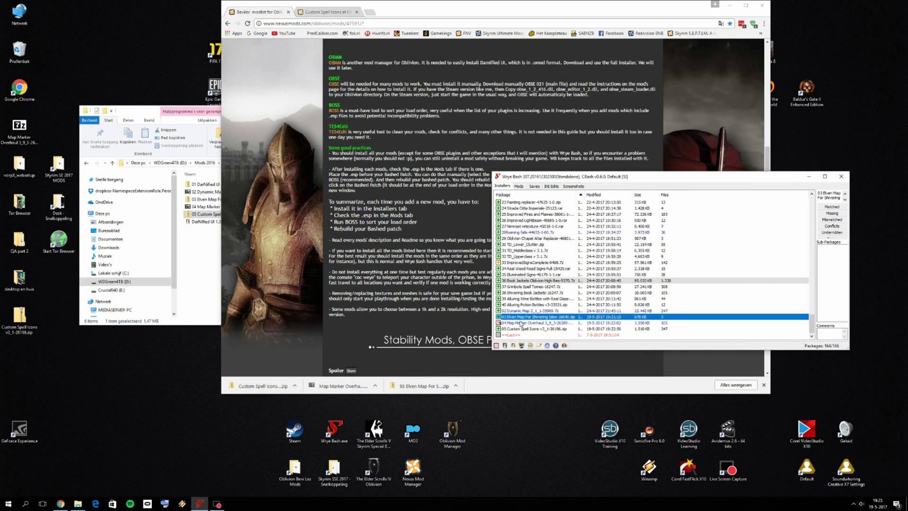
{"action": "double_click", "coordinate": [717, 176]}
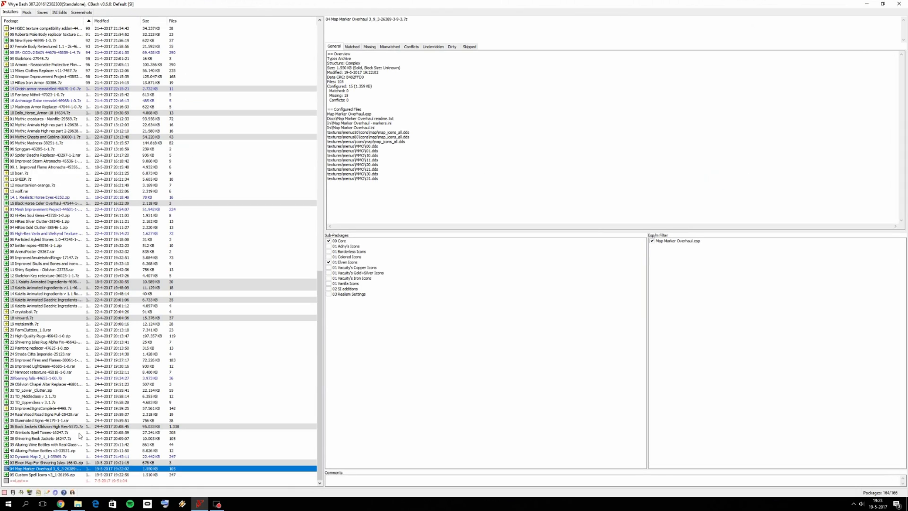
{"action": "left_click", "coordinate": [29, 463]}
{"action": "left_click", "coordinate": [39, 469]}
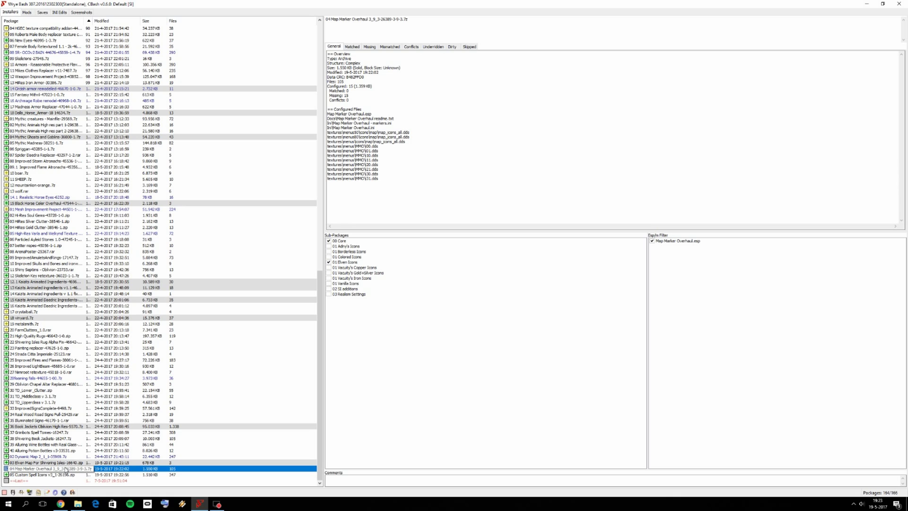
{"action": "right_click", "coordinate": [66, 470]}
{"action": "left_click", "coordinate": [94, 371]}
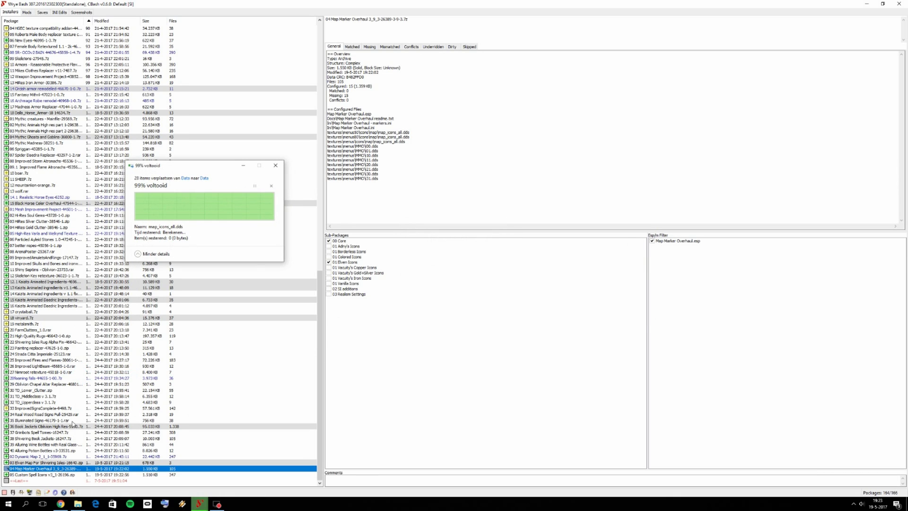
- Look through the whole list of installer packages to check their installation status
{"action": "left_click", "coordinate": [59, 420]}
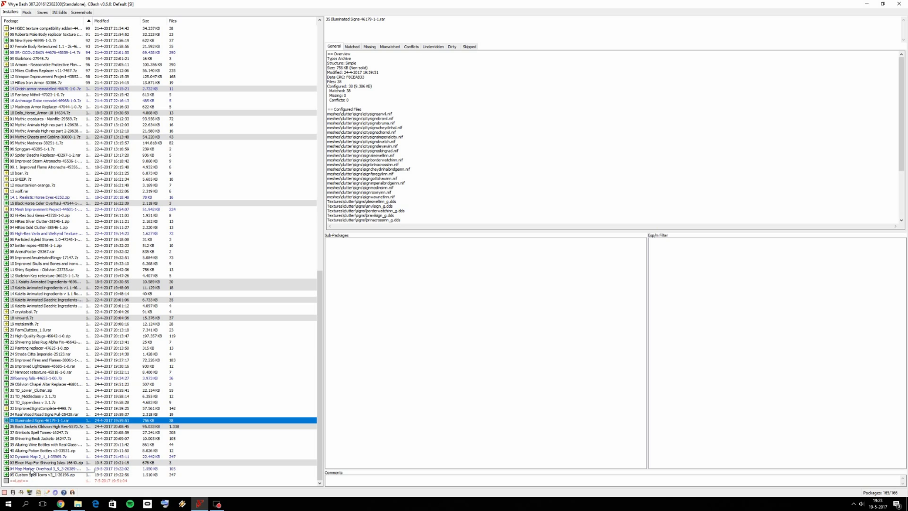
{"action": "scroll", "coordinate": [81, 337], "scroll_direction": "up", "scroll_amount": 1}
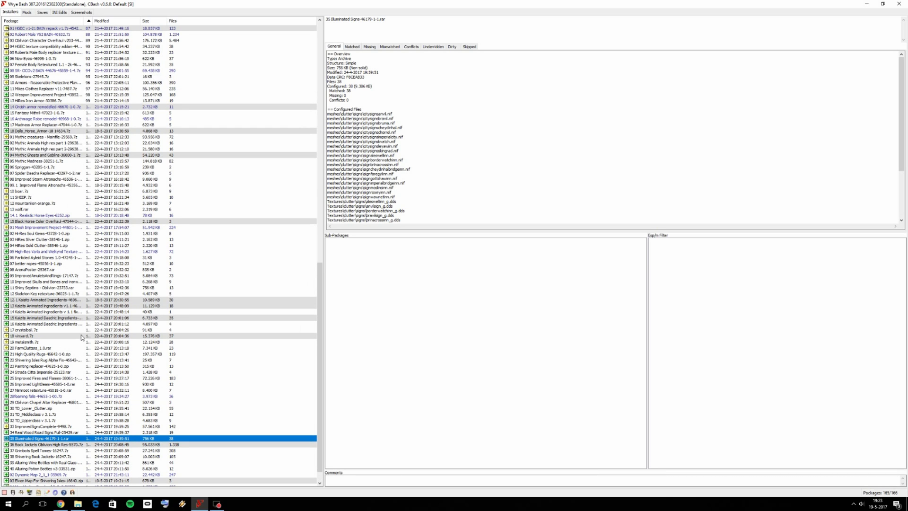
{"action": "scroll", "coordinate": [50, 269], "scroll_direction": "up", "scroll_amount": 19}
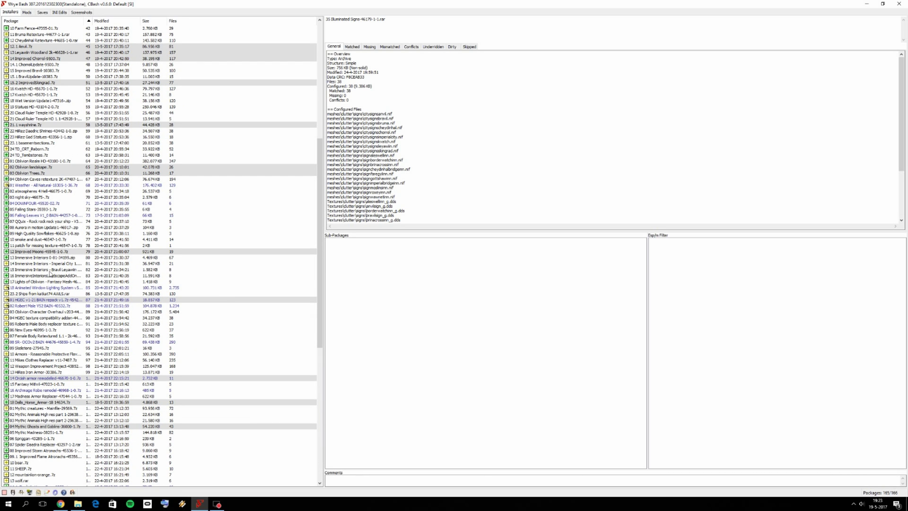
{"action": "scroll", "coordinate": [24, 285], "scroll_direction": "up", "scroll_amount": 10}
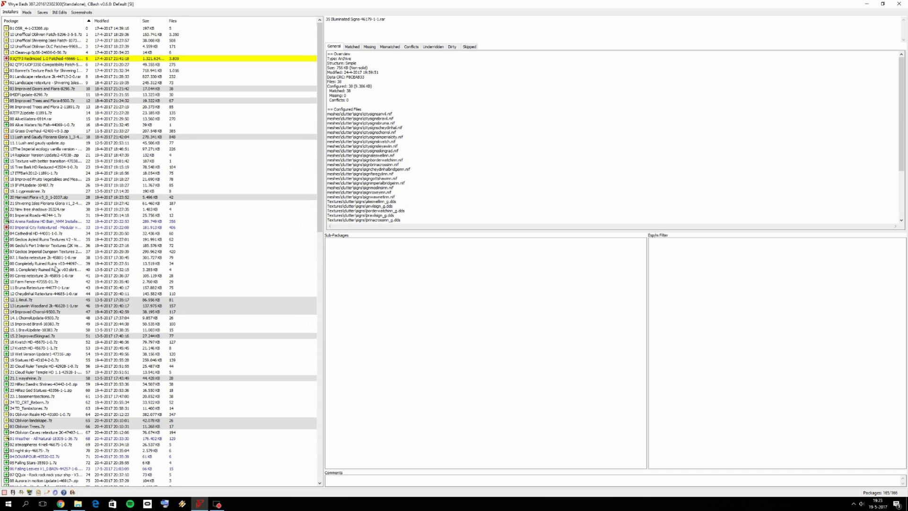
{"action": "scroll", "coordinate": [71, 171], "scroll_direction": "down", "scroll_amount": 20}
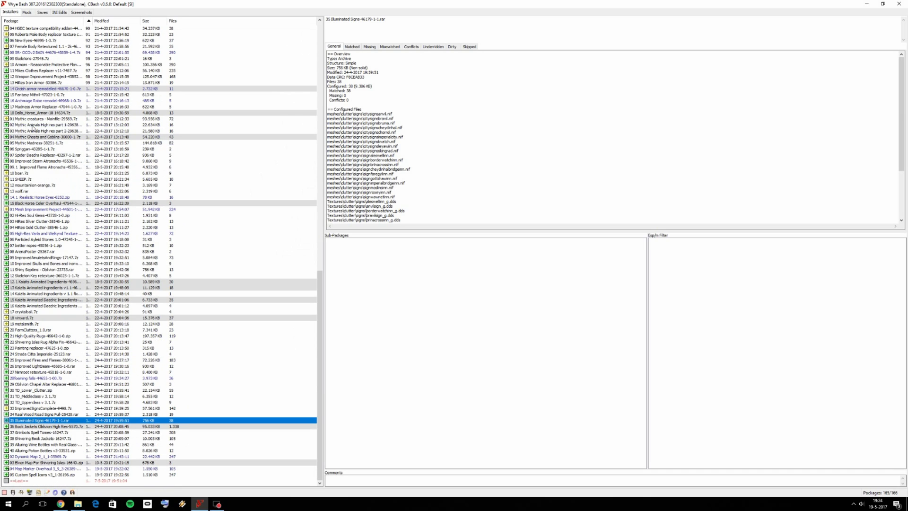
- Activate Dynamic Map.esp and Map Marker Overhaul.esp in Wrye Bash's plugin list and minimize the window
{"action": "left_click", "coordinate": [27, 12]}
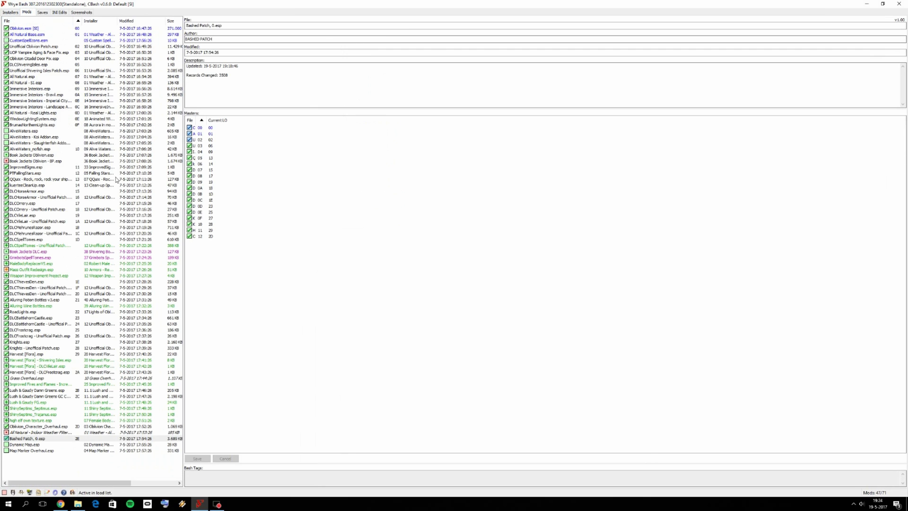
{"action": "left_click", "coordinate": [61, 503]}
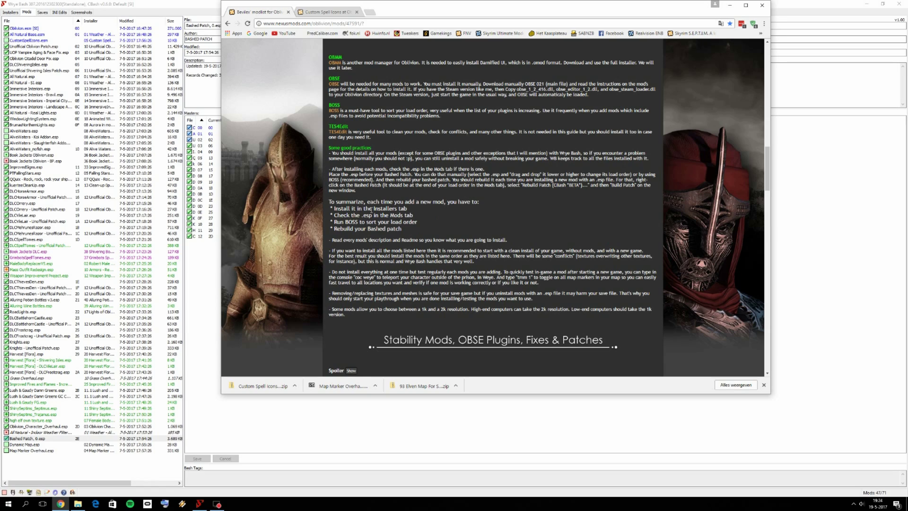
{"action": "left_click", "coordinate": [6, 444]}
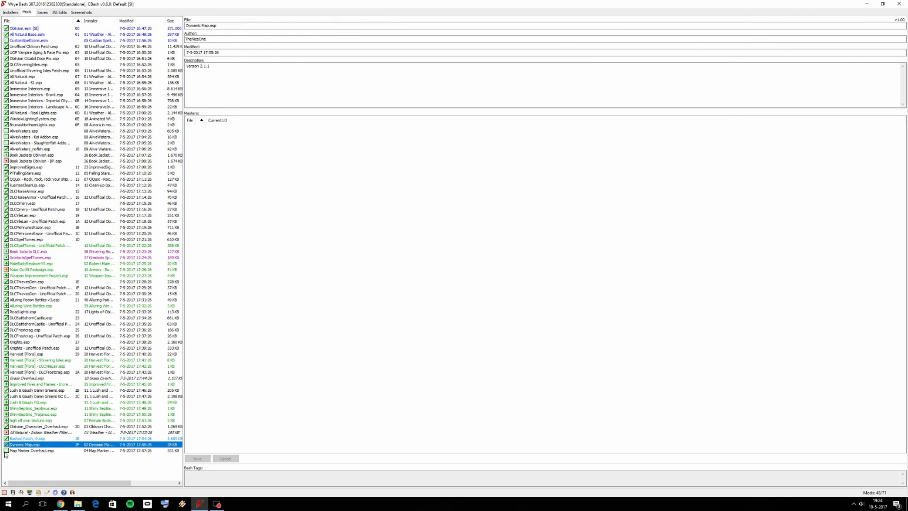
{"action": "left_click", "coordinate": [9, 450]}
{"action": "left_click", "coordinate": [6, 451]}
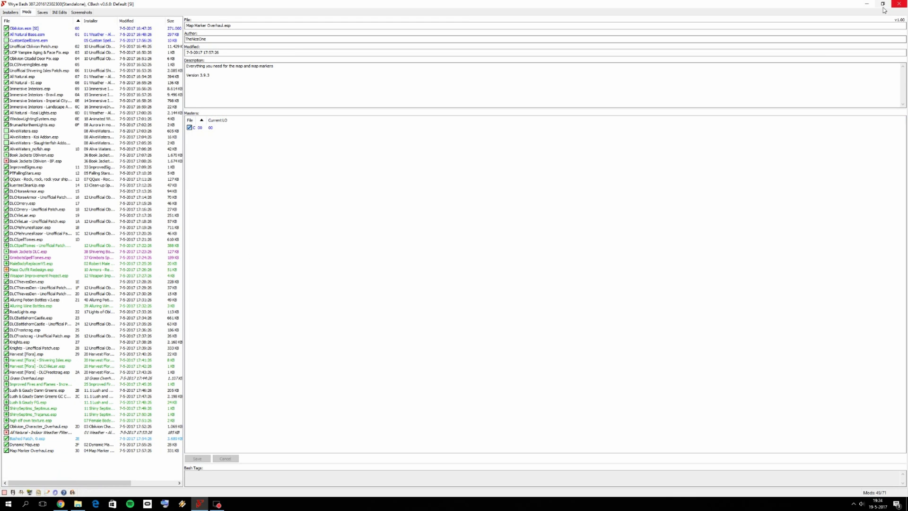
{"action": "left_click", "coordinate": [866, 3]}
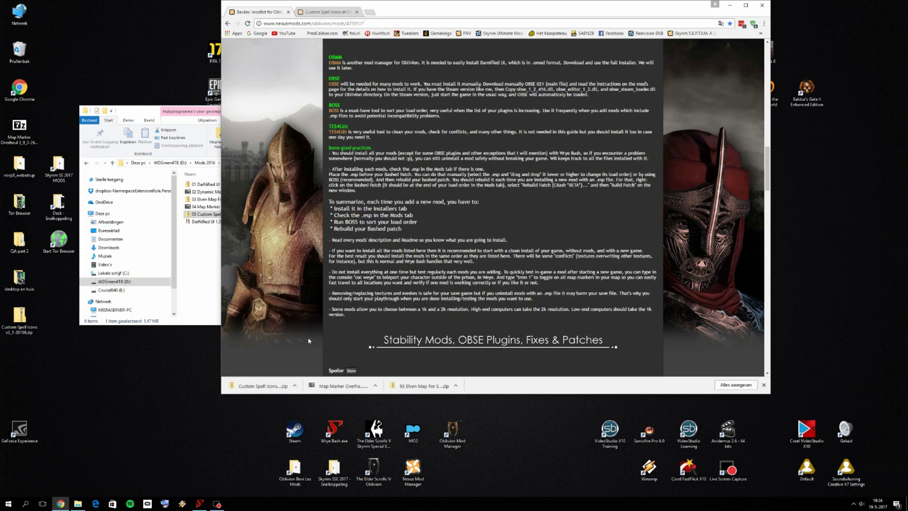
- Return to Wrye Bash, run BOSS for Oblivion to sort the load order, and close the resulting log
{"action": "left_click", "coordinate": [199, 504]}
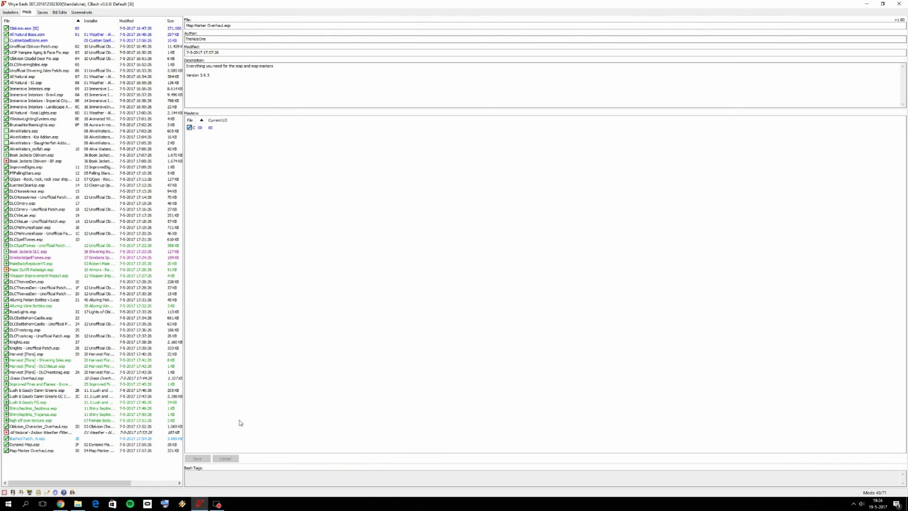
{"action": "left_click", "coordinate": [72, 493]}
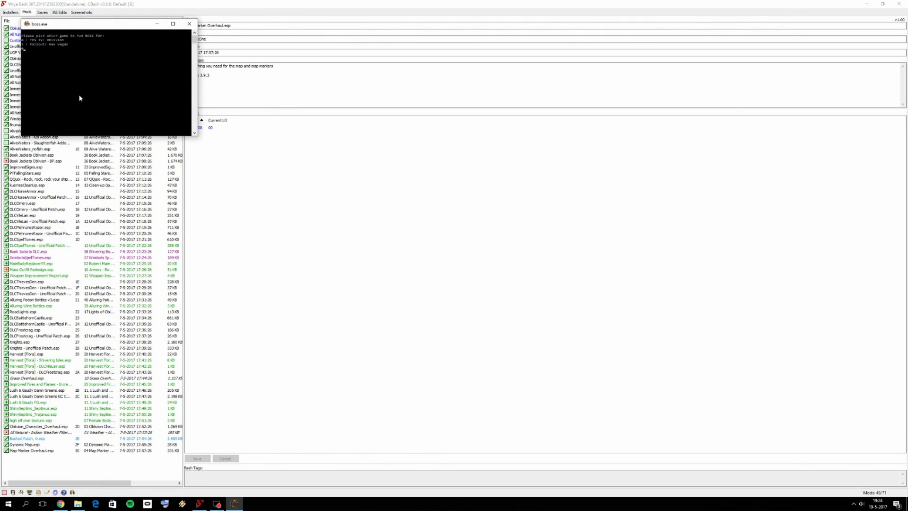
{"action": "key", "text": "0"}
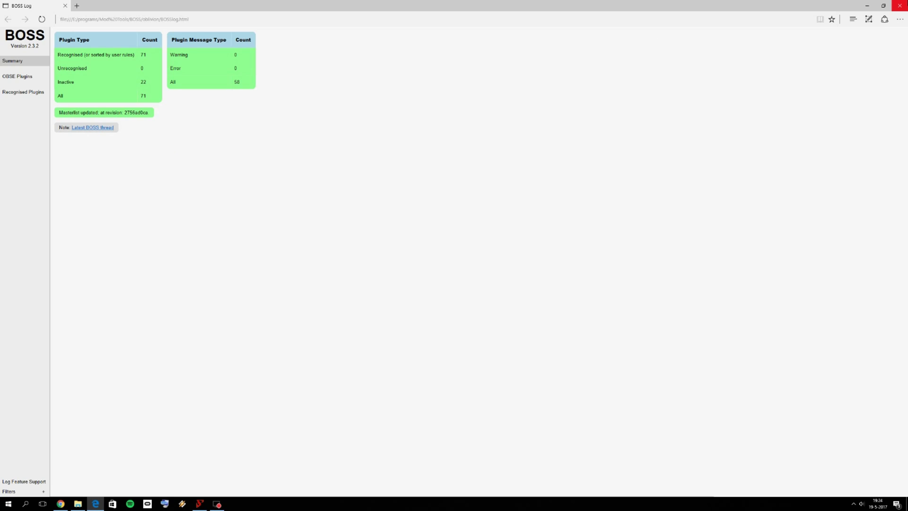
{"action": "left_click", "coordinate": [898, 7]}
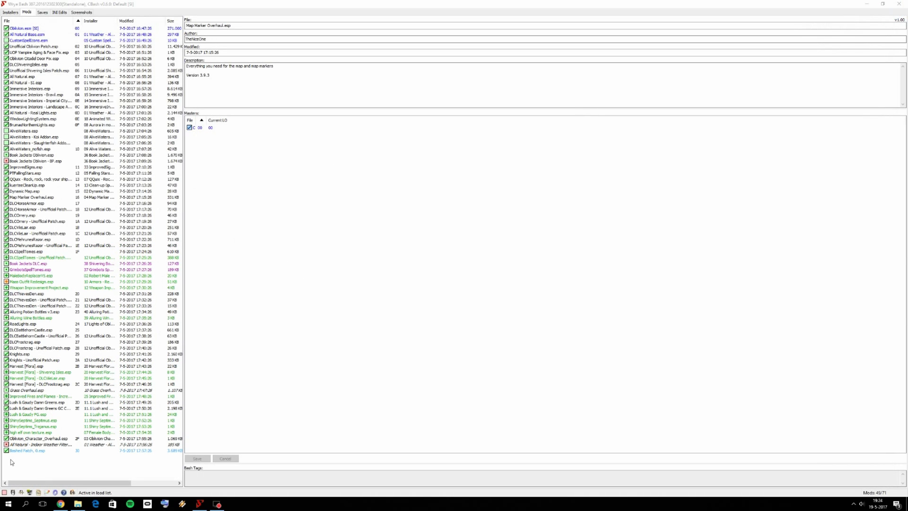
- Rebuild Bashed Patch, 0.esp with the preselected patch options and dismiss the build report
{"action": "right_click", "coordinate": [17, 450]}
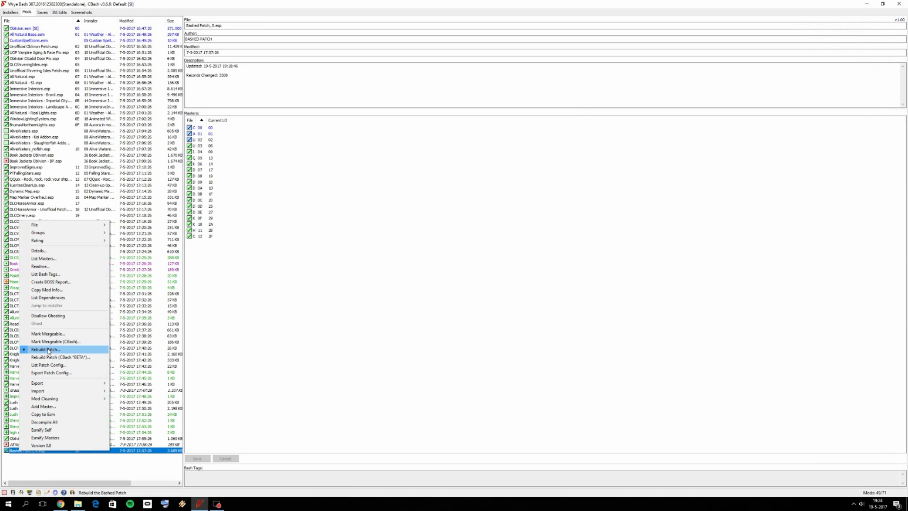
{"action": "left_click", "coordinate": [48, 350]}
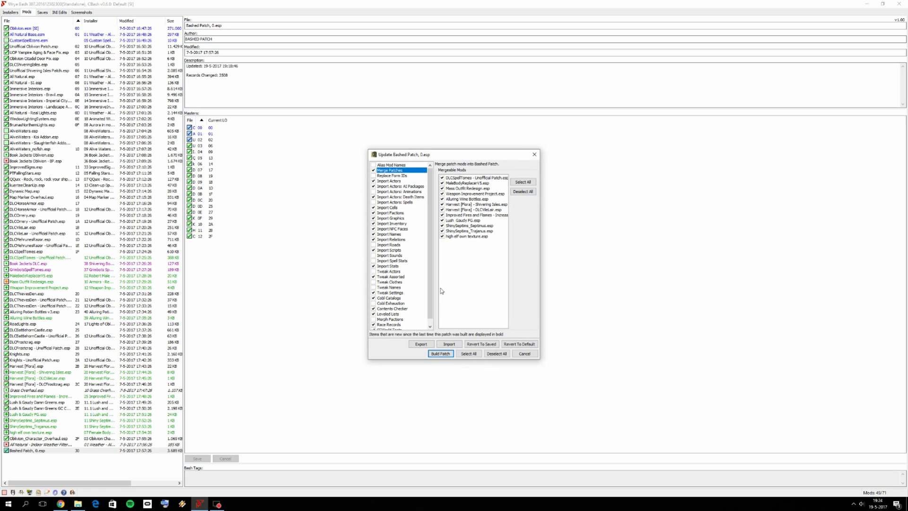
{"action": "left_click", "coordinate": [447, 354]}
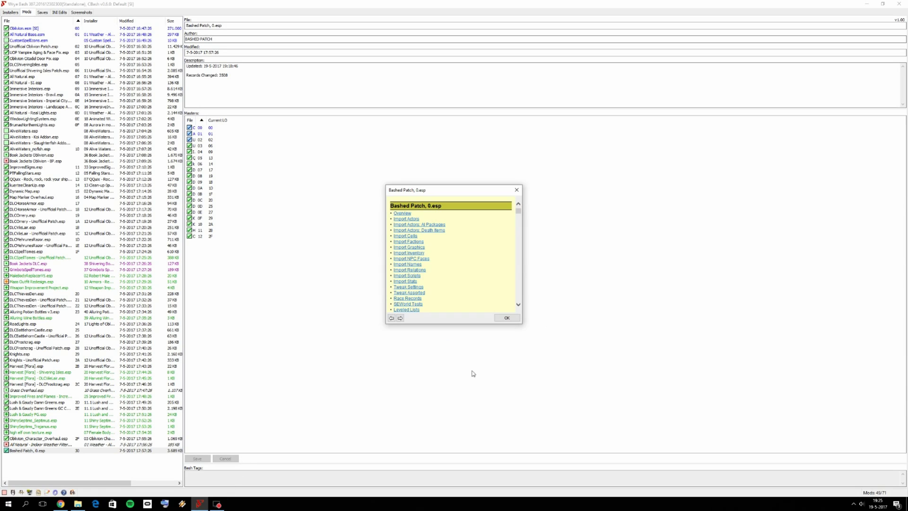
{"action": "left_click", "coordinate": [507, 318]}
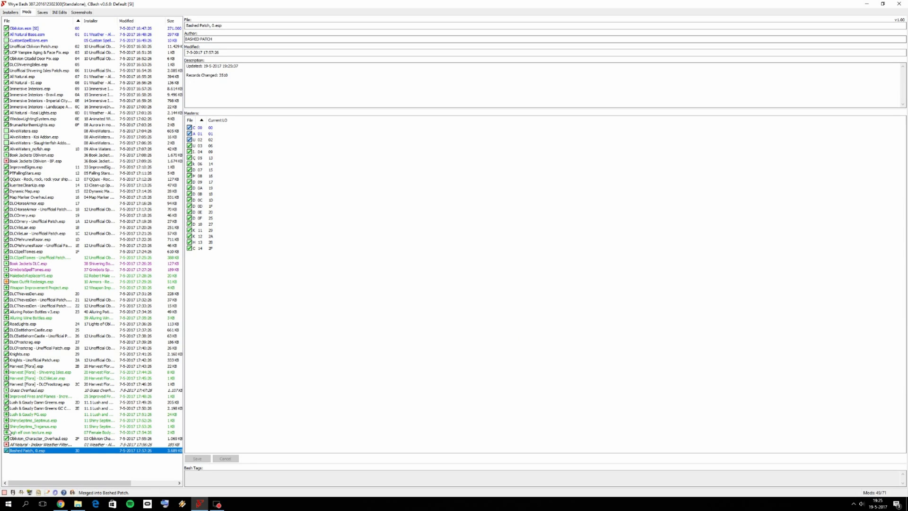
- Activate the merged high elf texture, both ShinySeptims, Improved Fires and Flames, and Harvest [Flora] DLCVileLair and Shivering Isles plugins
{"action": "left_click", "coordinate": [6, 432]}
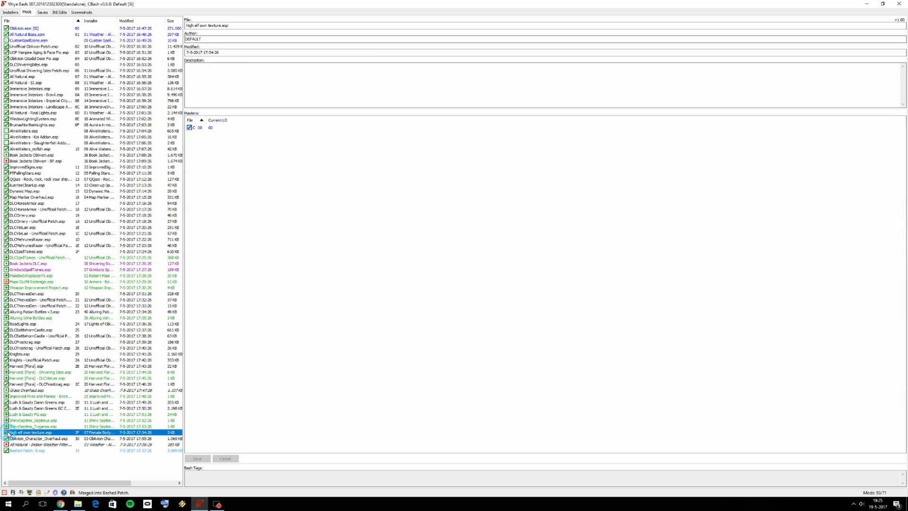
{"action": "left_click", "coordinate": [5, 426]}
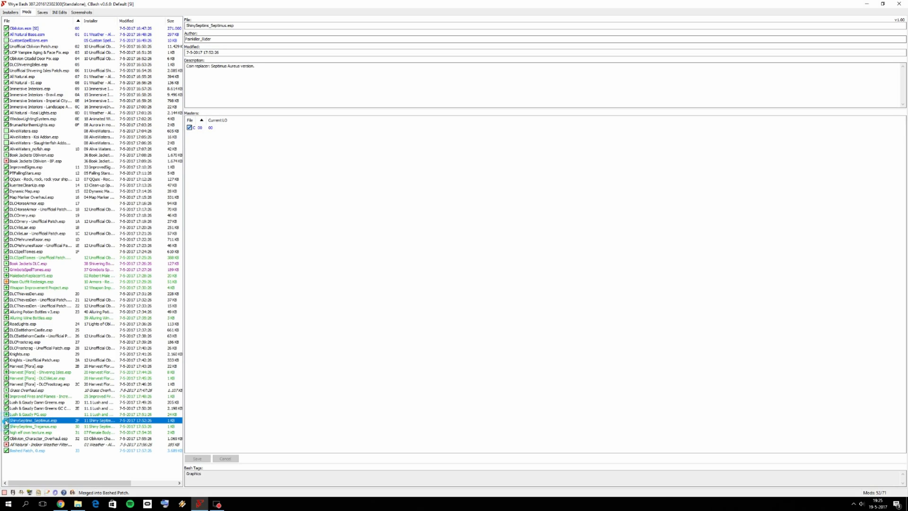
{"action": "left_click", "coordinate": [6, 420]}
{"action": "left_click", "coordinate": [5, 414]}
{"action": "left_click", "coordinate": [5, 395]}
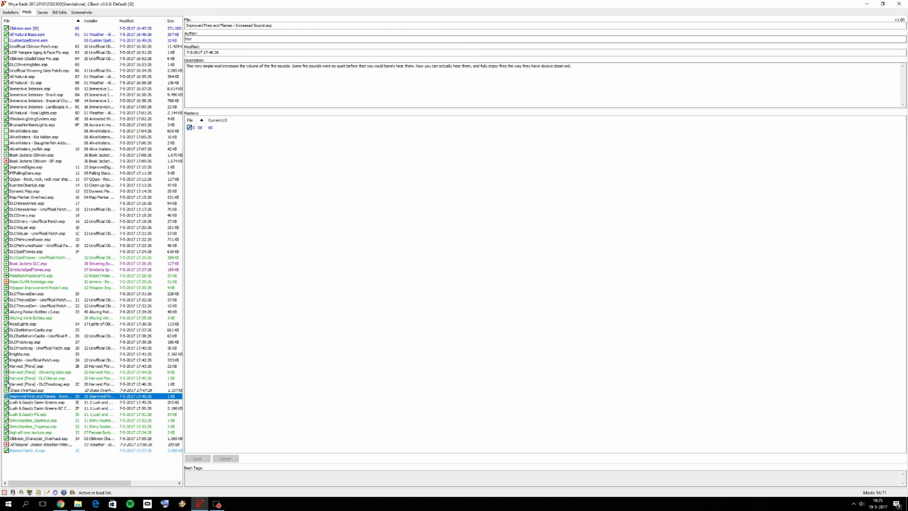
{"action": "left_click", "coordinate": [6, 378]}
{"action": "left_click", "coordinate": [6, 372]}
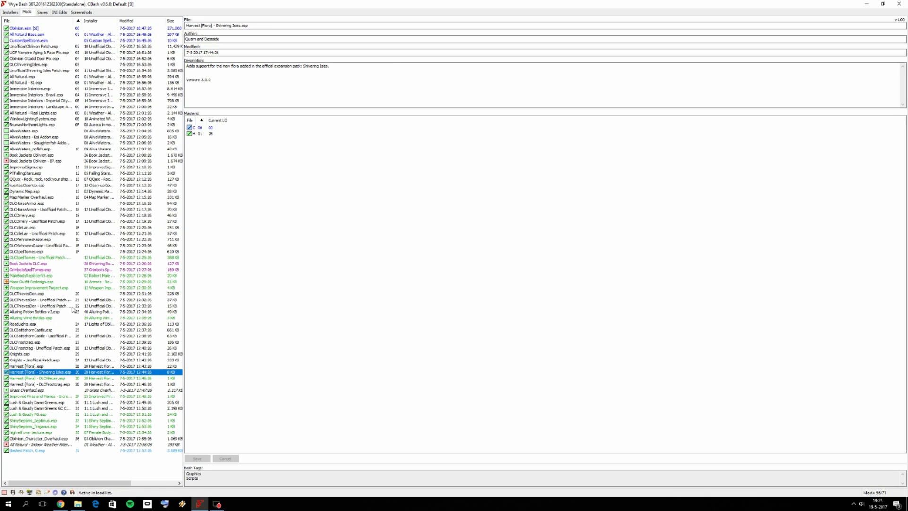
- Activate the Weapon Improvement Project, Mass Outfit Redesign, GrimbotsSpellTomes, Book Jackets DLC and DLCSpellTomes - Unofficial Patch plugins
{"action": "left_click", "coordinate": [40, 324]}
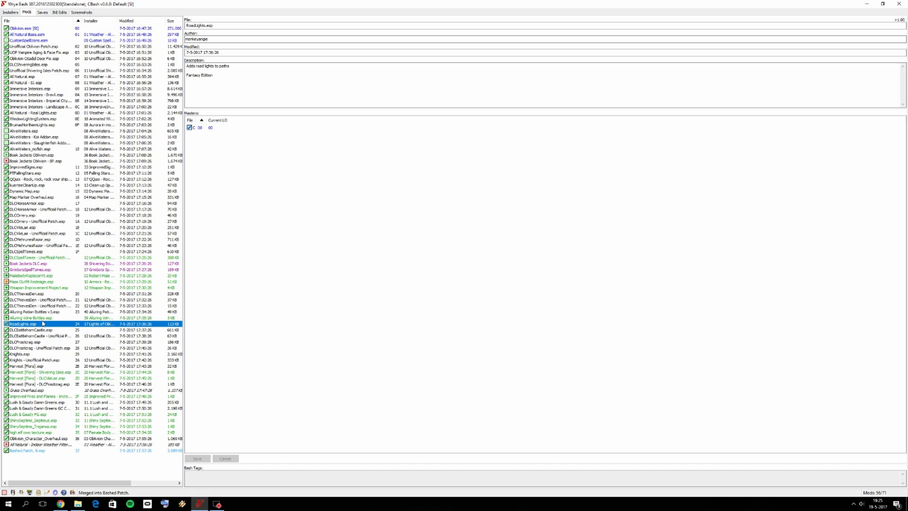
{"action": "left_click", "coordinate": [6, 288]}
{"action": "left_click", "coordinate": [6, 281]}
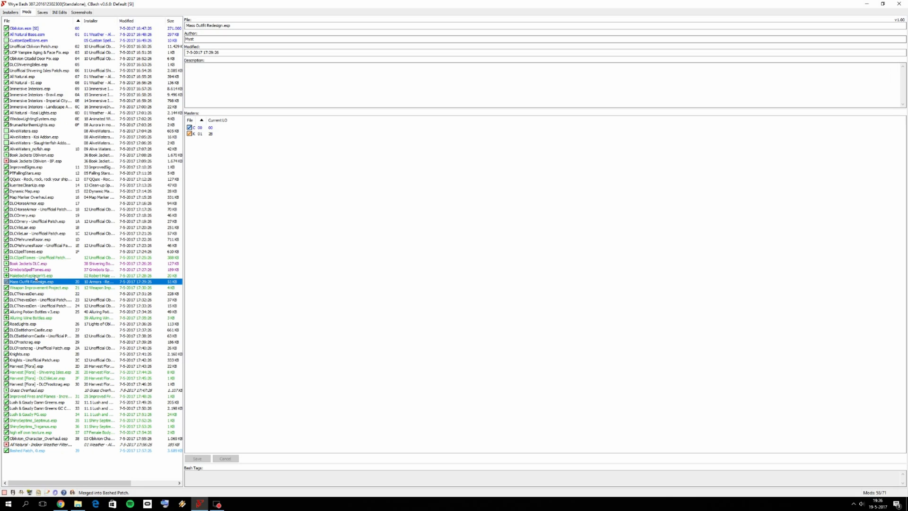
{"action": "left_click", "coordinate": [6, 270]}
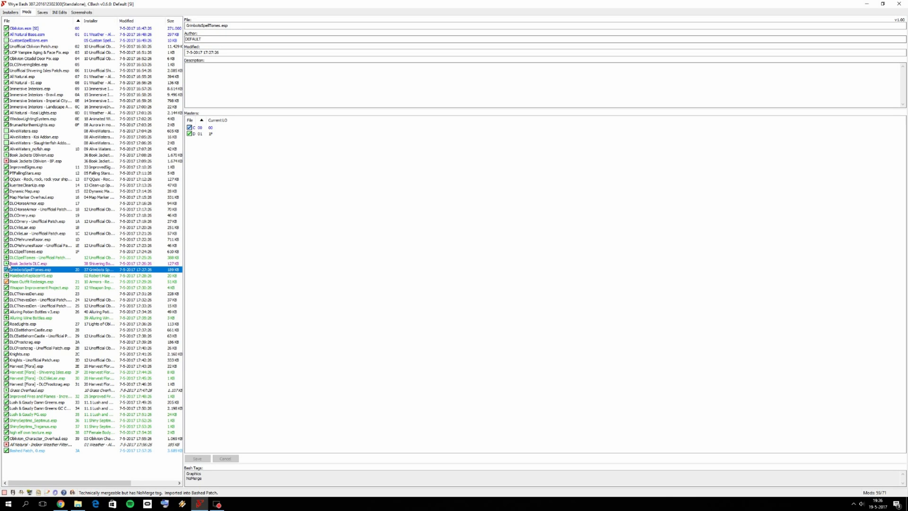
{"action": "left_click", "coordinate": [6, 264]}
{"action": "left_click", "coordinate": [6, 257]}
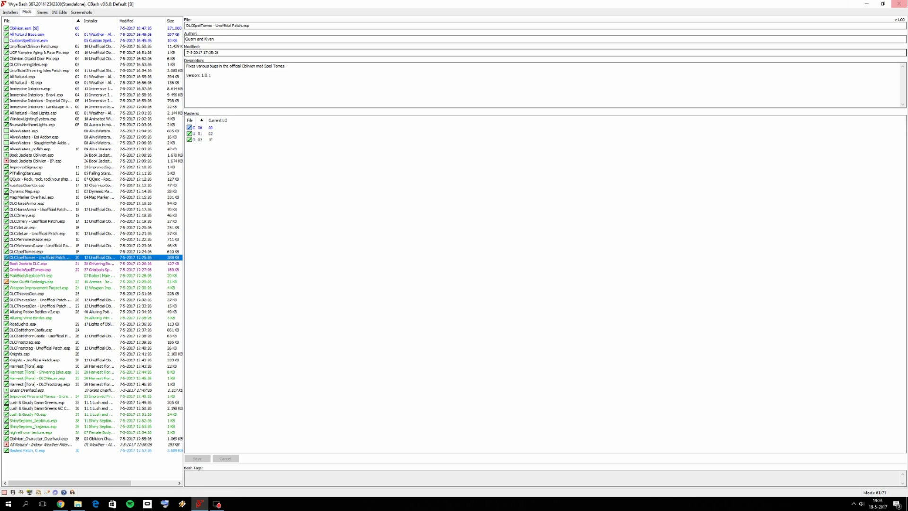
- Show the desktop, bring up the 11 UI and all folder, and delete the Map Marker Overhaul archive from the desktop
{"action": "left_click", "coordinate": [904, 504]}
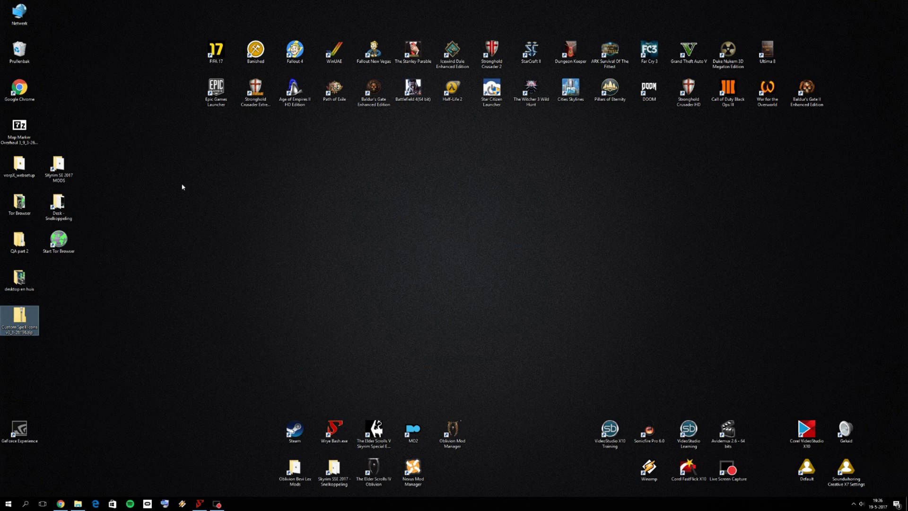
{"action": "left_click_drag", "start_coordinate": [19, 127], "coordinate": [178, 208]}
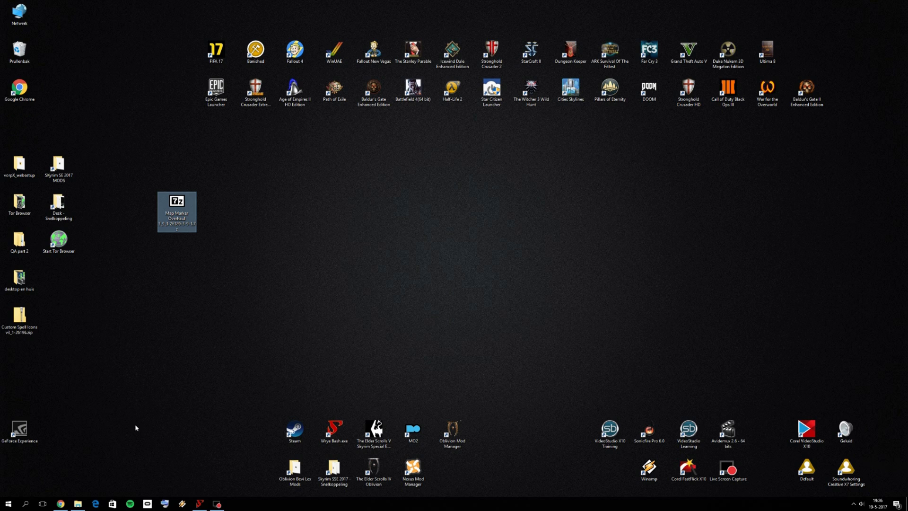
{"action": "left_click", "coordinate": [80, 470]}
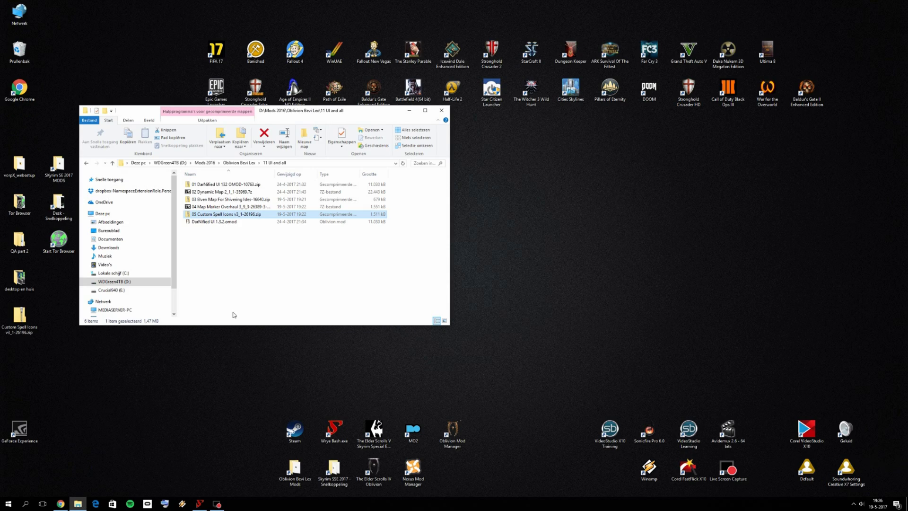
{"action": "left_click_drag", "start_coordinate": [304, 113], "coordinate": [497, 182]}
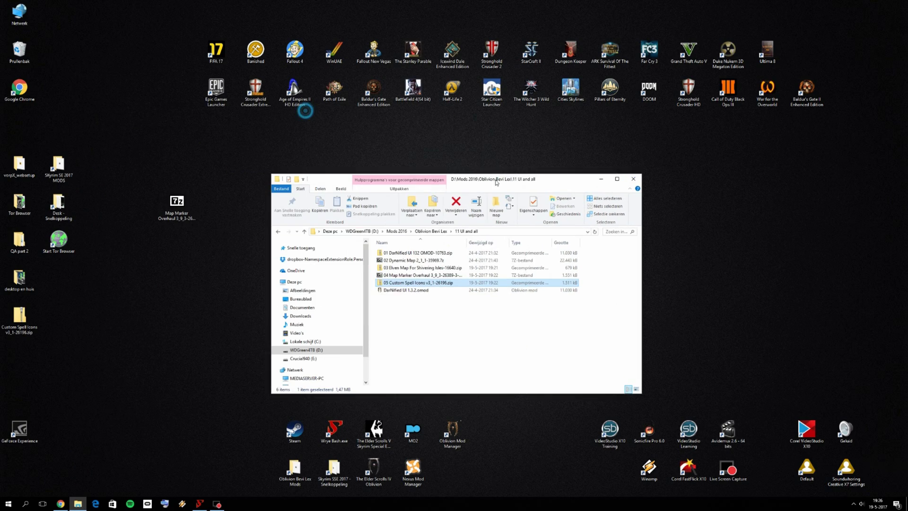
{"action": "left_click_drag", "start_coordinate": [108, 162], "coordinate": [243, 254]}
{"action": "key", "text": "Delete"}
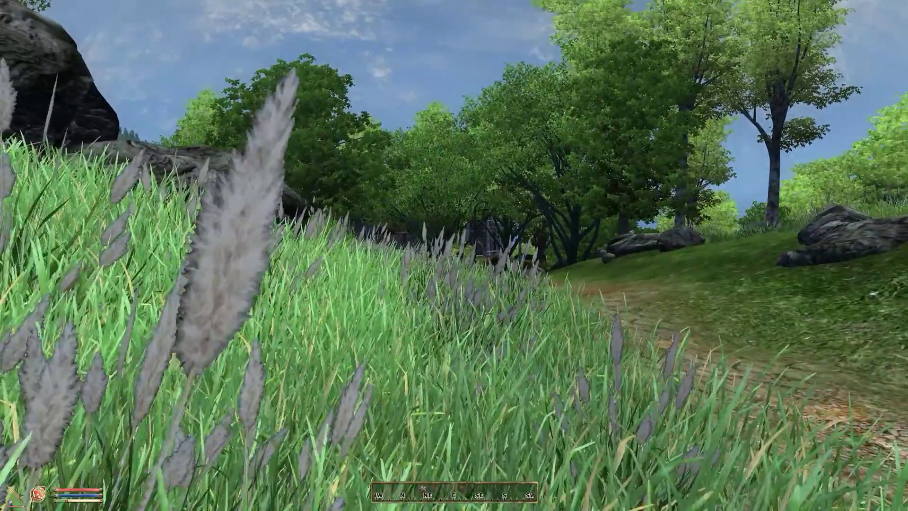
- Switch to the Oblivion game and examine the new world map with its markers at different zoom levels
{"action": "key", "text": "m"}
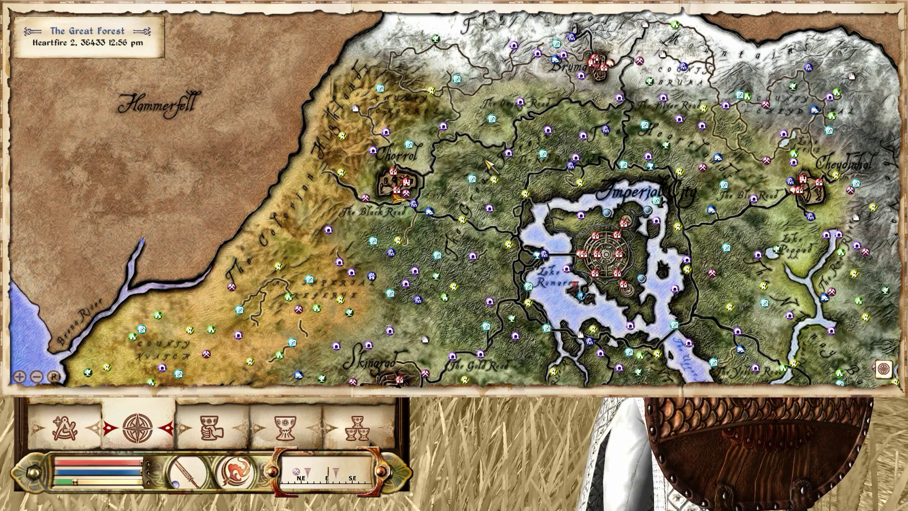
{"action": "scroll", "coordinate": [488, 164], "scroll_direction": "down", "scroll_amount": 3}
{"action": "scroll", "coordinate": [501, 151], "scroll_direction": "up", "scroll_amount": 1}
{"action": "scroll", "coordinate": [512, 142], "scroll_direction": "up", "scroll_amount": 2}
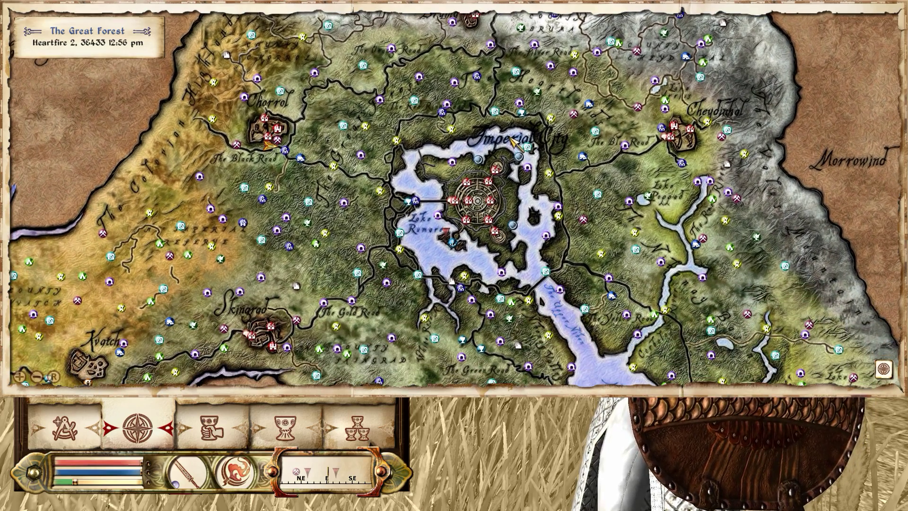
{"action": "left_click_drag", "start_coordinate": [421, 263], "coordinate": [447, 334]}
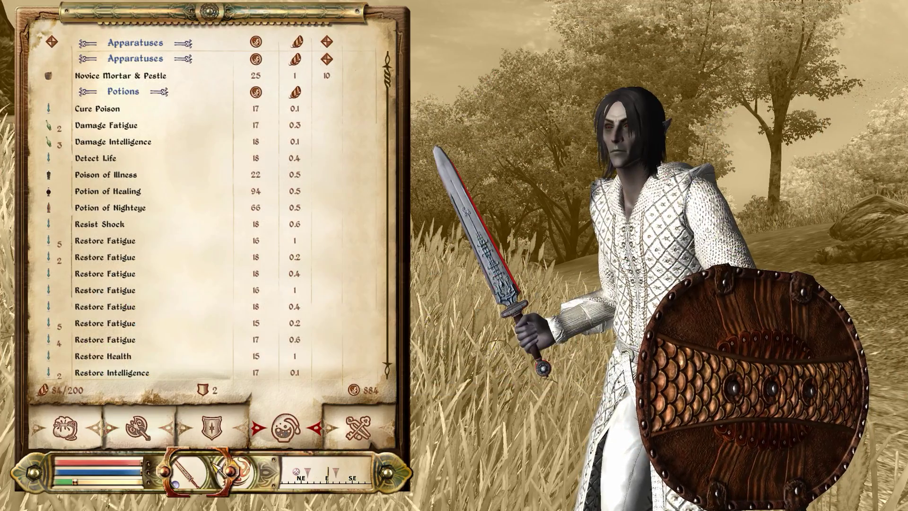
- Examine the DarNified inventory's potions, weapons and apparel lists in the game
{"action": "left_click", "coordinate": [196, 471]}
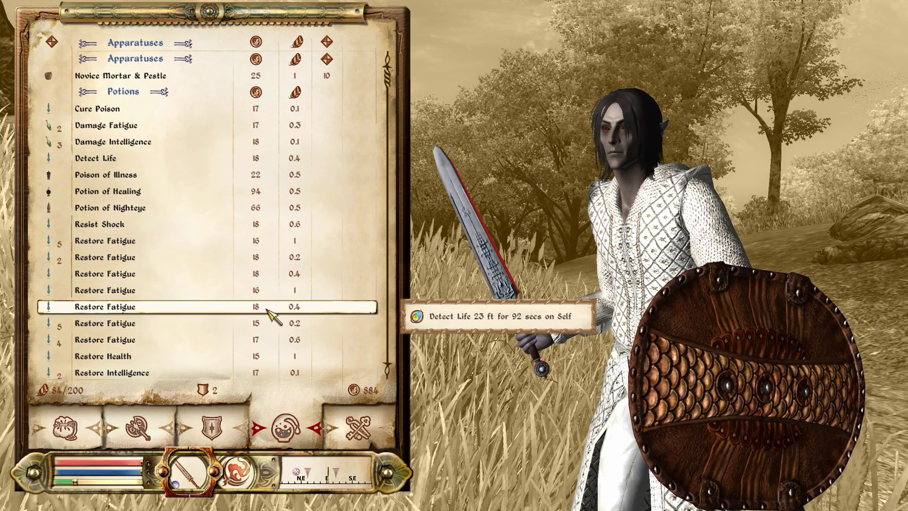
{"action": "left_click", "coordinate": [126, 431]}
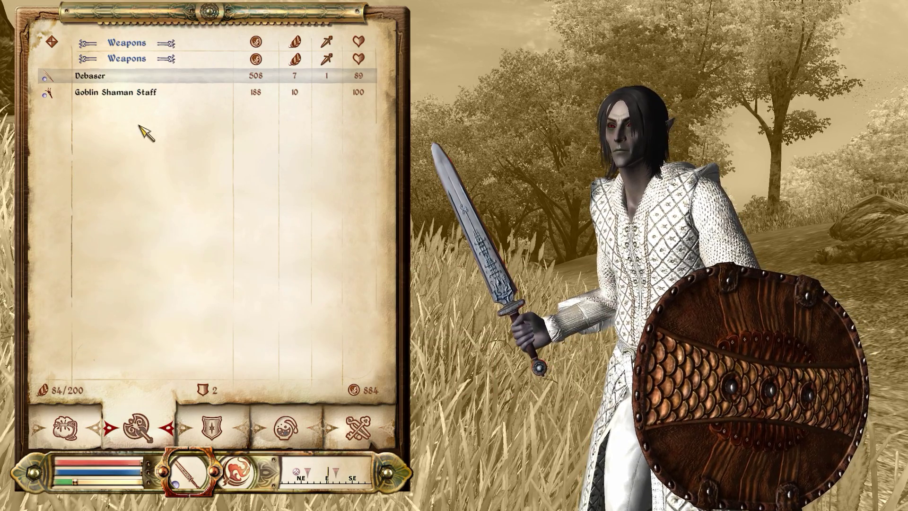
{"action": "left_click", "coordinate": [211, 427]}
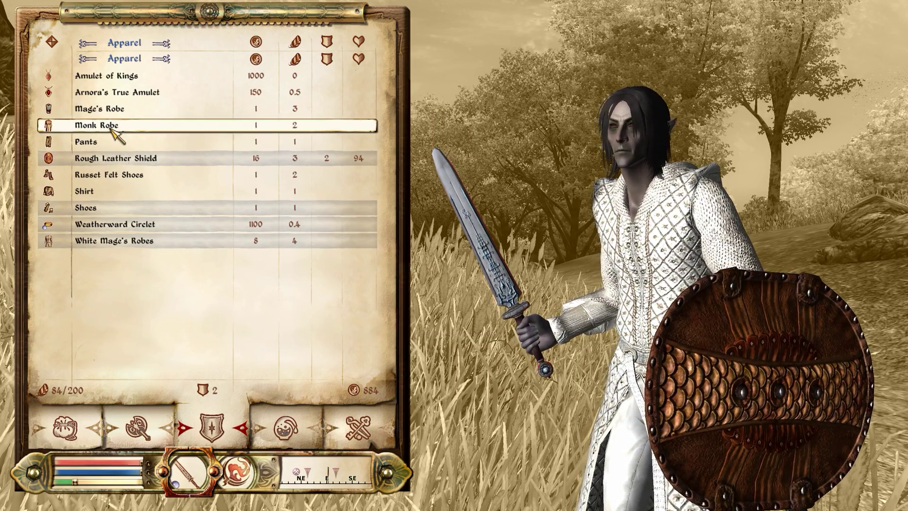
- Drop the Mage's Robe on the ground, pick it back up, and check the apparel list again
{"action": "left_click_drag", "start_coordinate": [127, 112], "coordinate": [416, 184]}
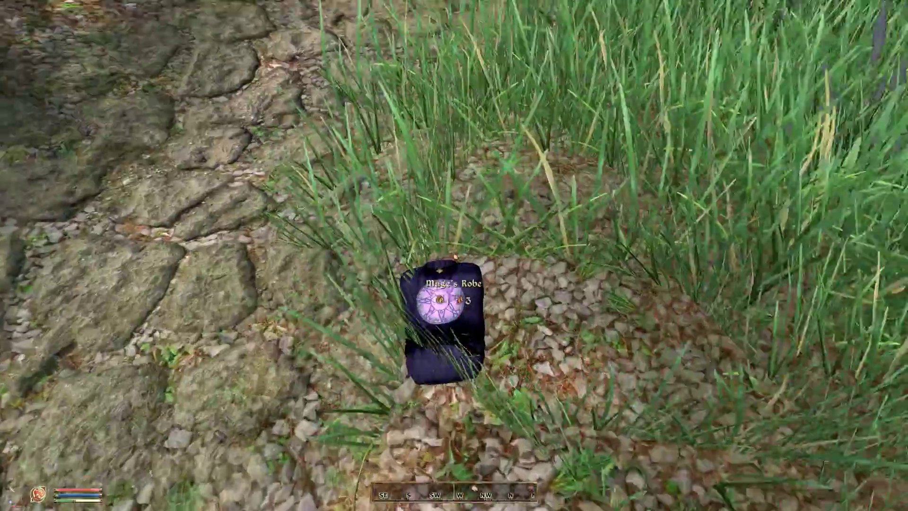
{"action": "key", "text": "space"}
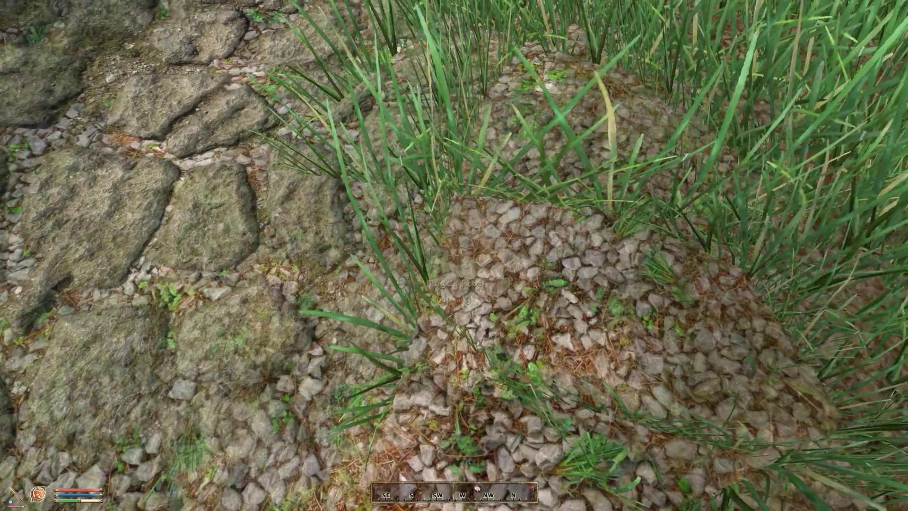
{"action": "key", "text": "Tab"}
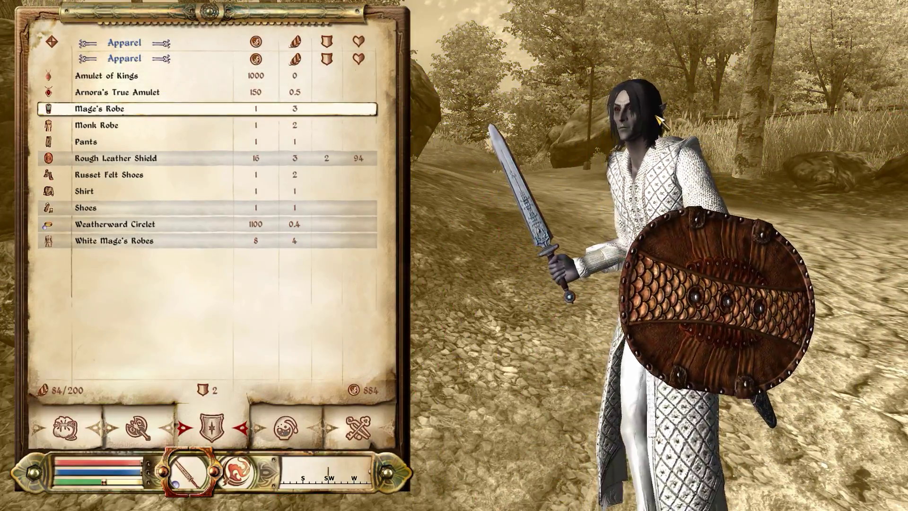
{"action": "key", "text": "Tab"}
{"action": "key", "text": "Tab"}
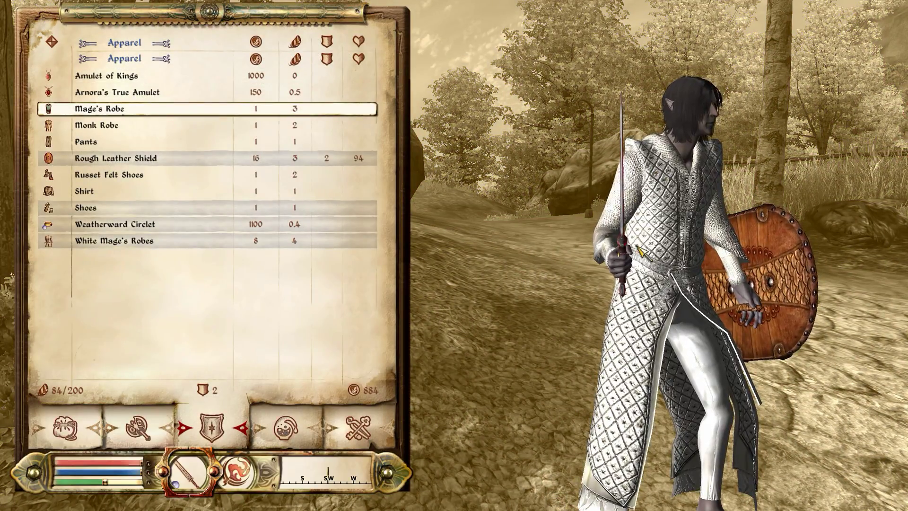
- Reopen the world map, look over its southern and central regions, and return to the game world
{"action": "left_click", "coordinate": [342, 481]}
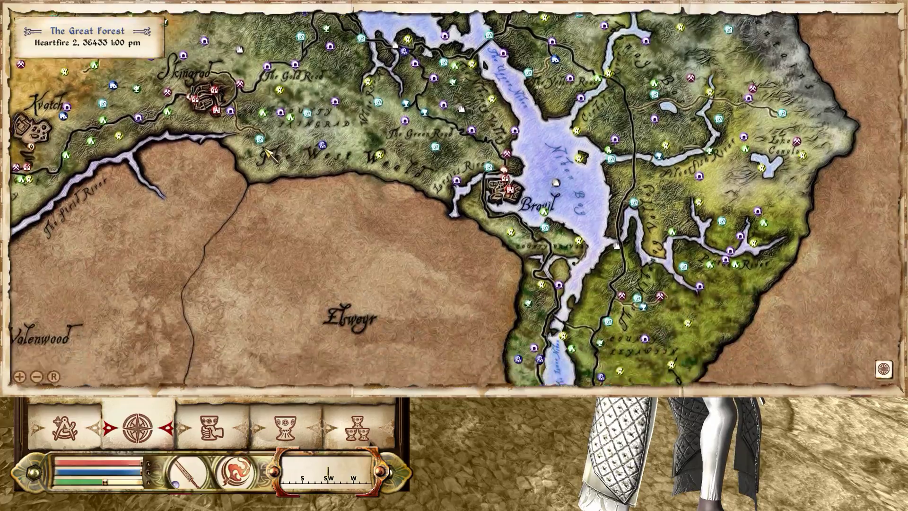
{"action": "left_click_drag", "start_coordinate": [267, 154], "coordinate": [275, 374]}
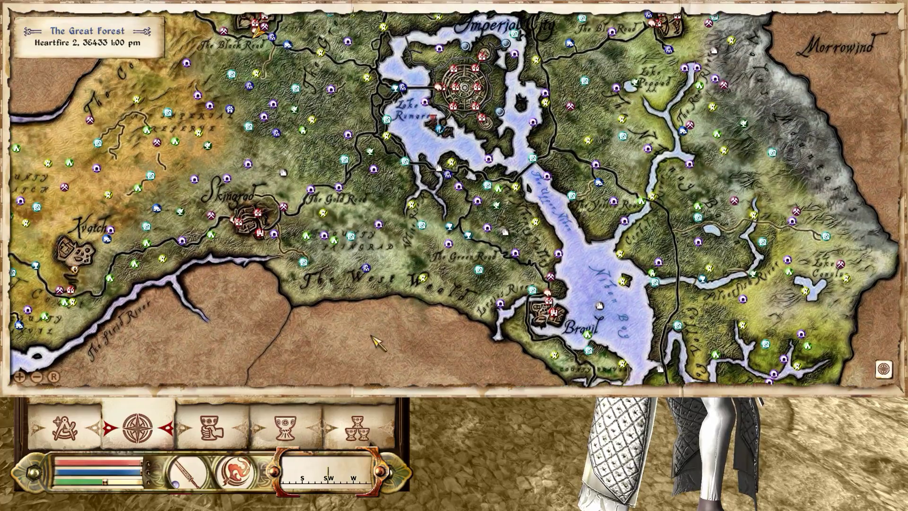
{"action": "left_click_drag", "start_coordinate": [372, 339], "coordinate": [467, 405]}
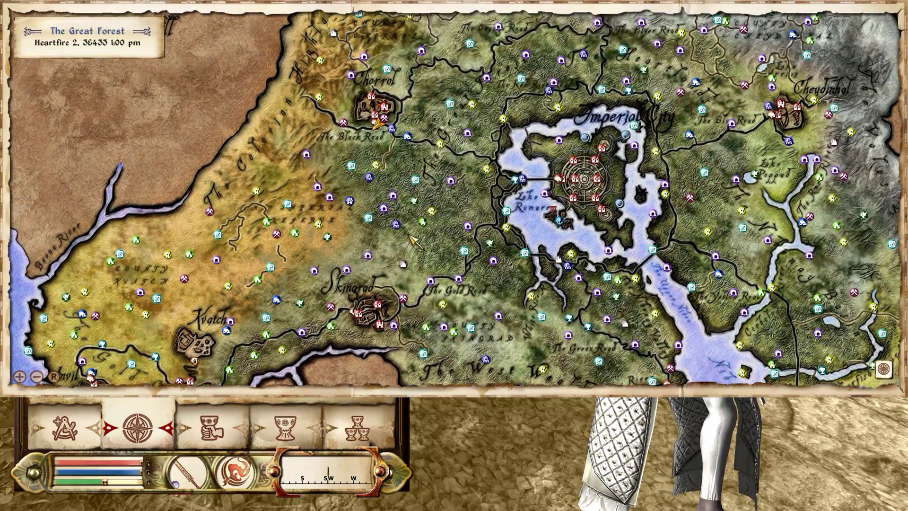
{"action": "key", "text": "Tab"}
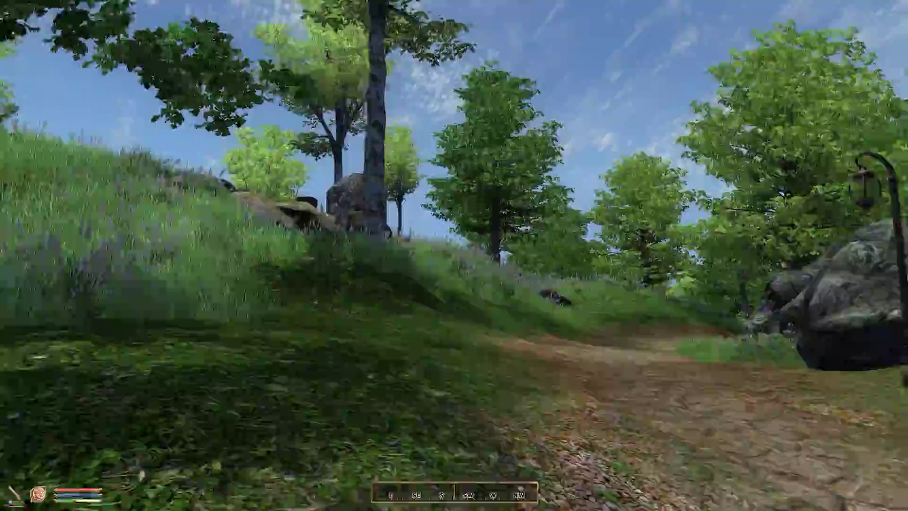